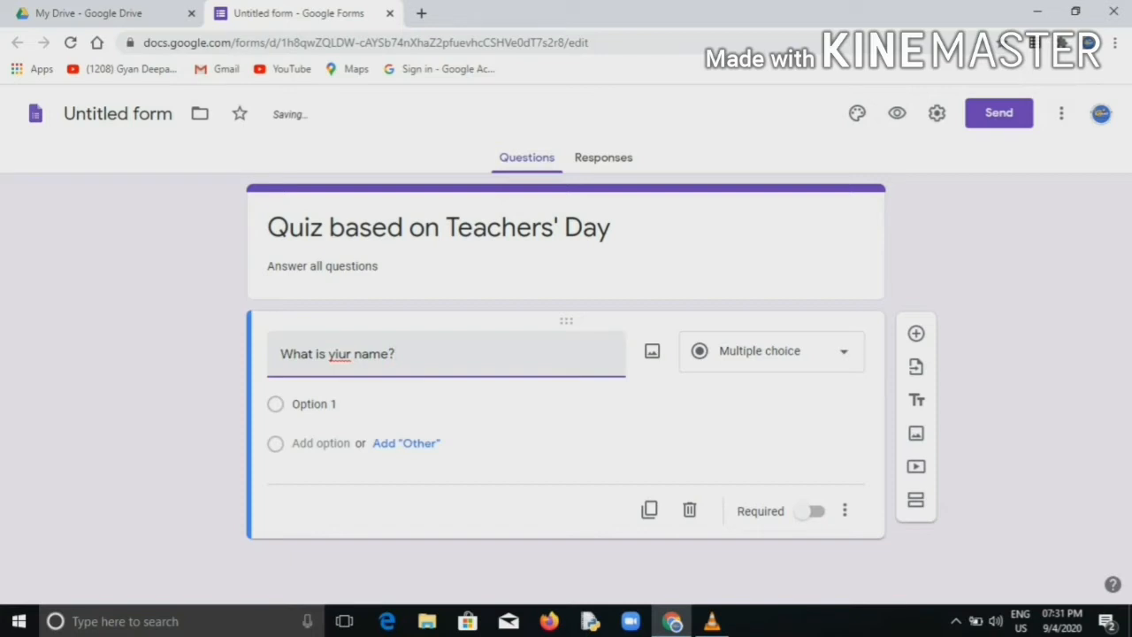
# Correct the question to "What is your name?" and make it a required short-answer question
pyautogui.click(337, 354)
pyautogui.press('BackSpace')
pyautogui.write('o')
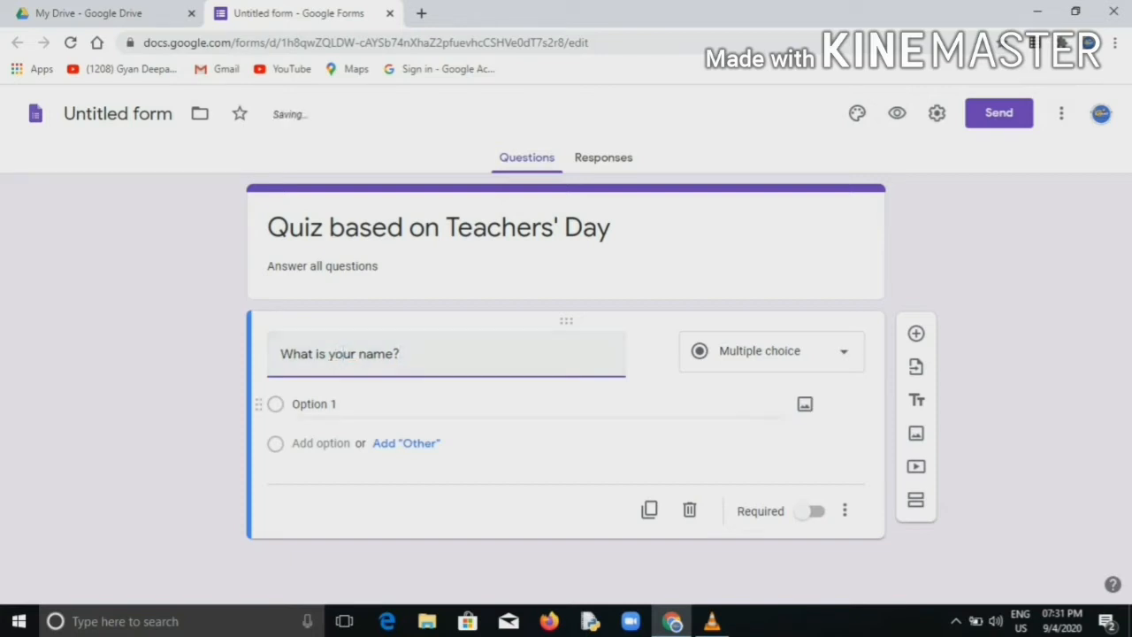
pyautogui.click(772, 351)
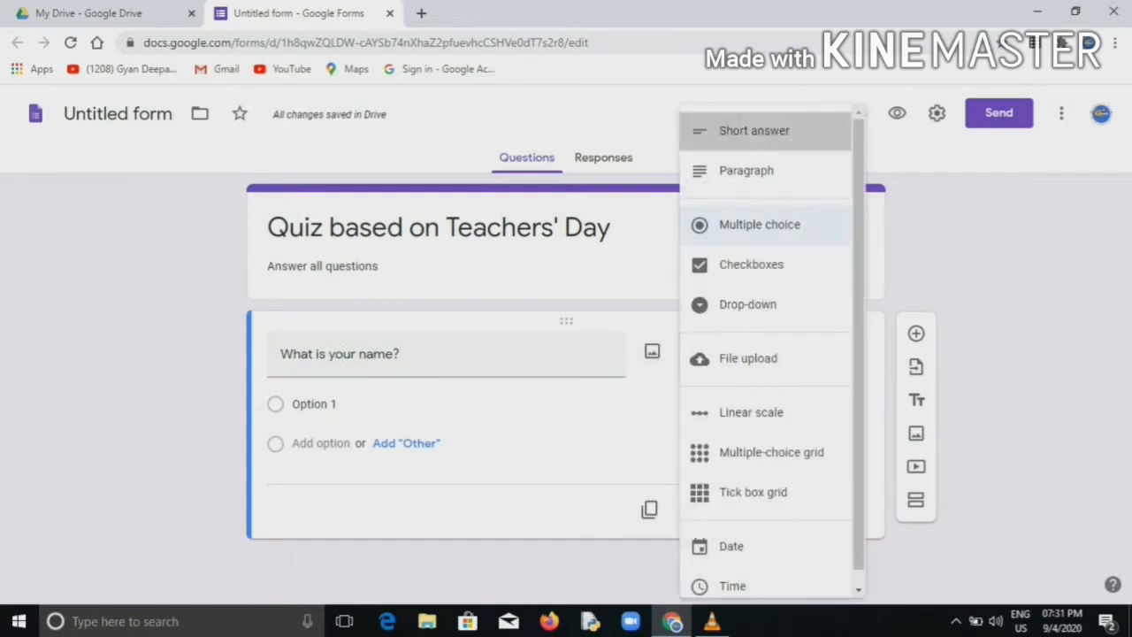
pyautogui.click(754, 130)
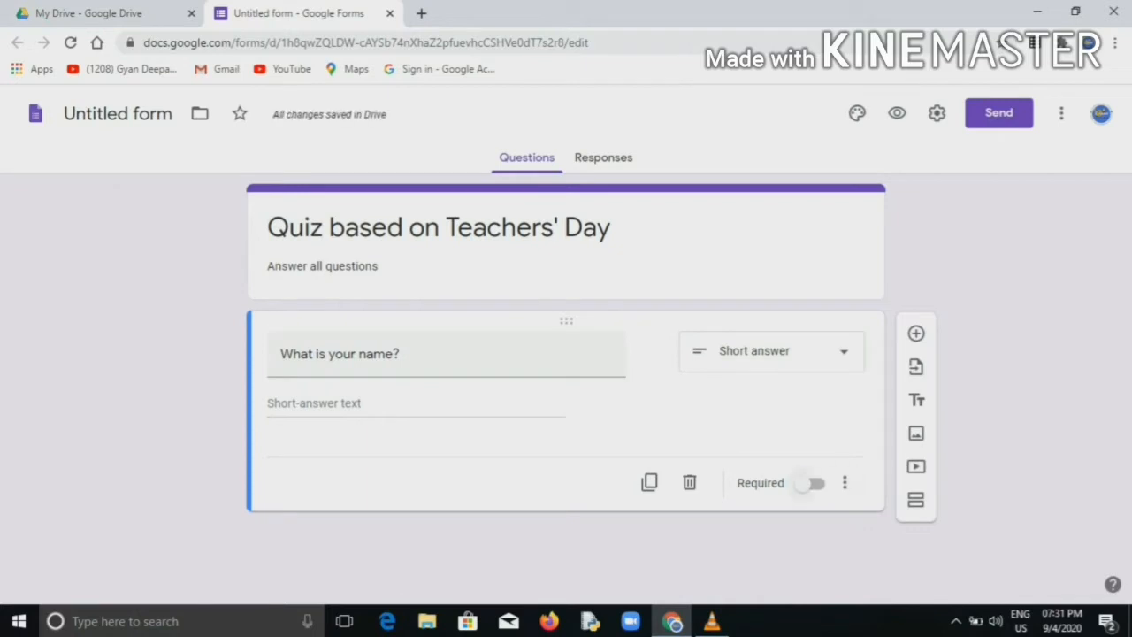
pyautogui.click(811, 483)
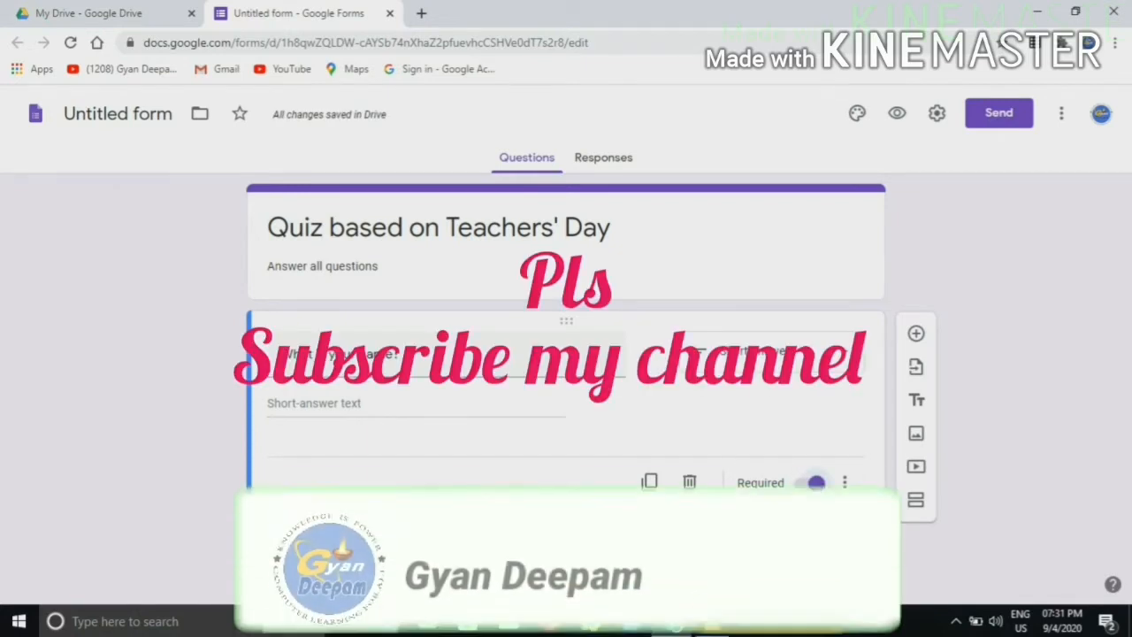
# Turn the form into a quiz in the form settings
pyautogui.click(937, 114)
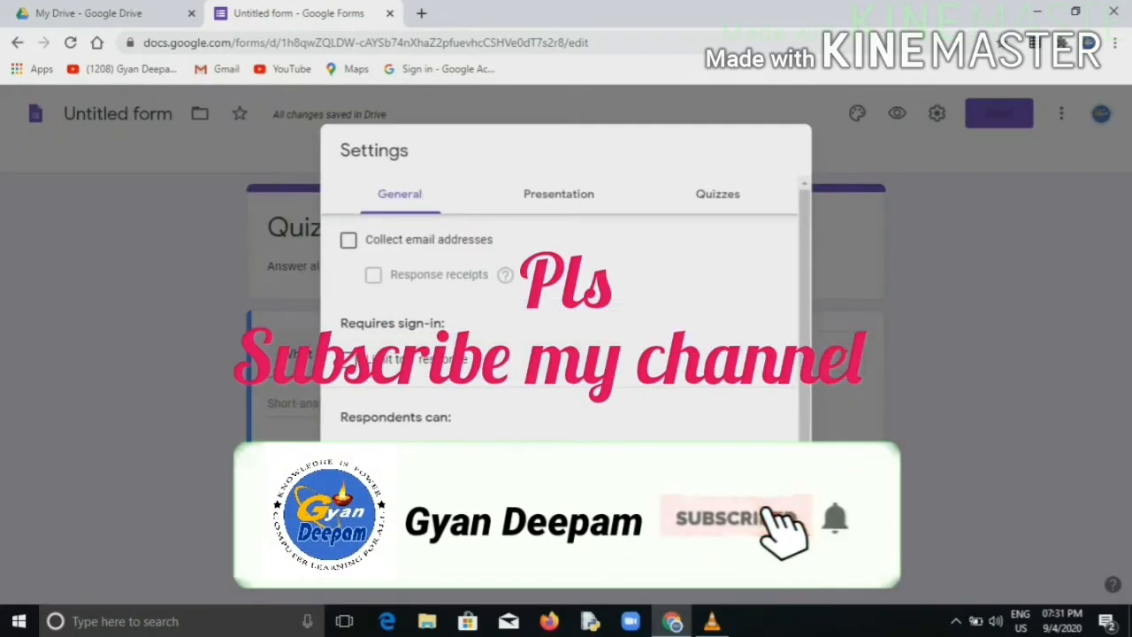
pyautogui.click(717, 187)
pyautogui.click(358, 234)
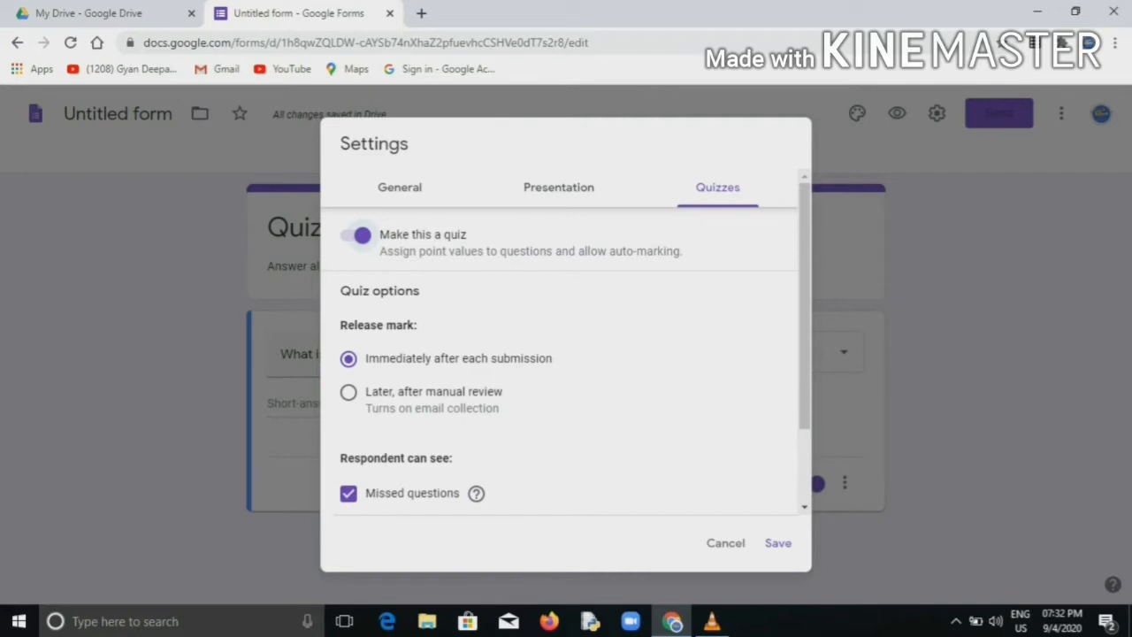
# In the presentation settings, enable the progress bar and shuffled question order, and disable the link to submit another response
pyautogui.click(559, 188)
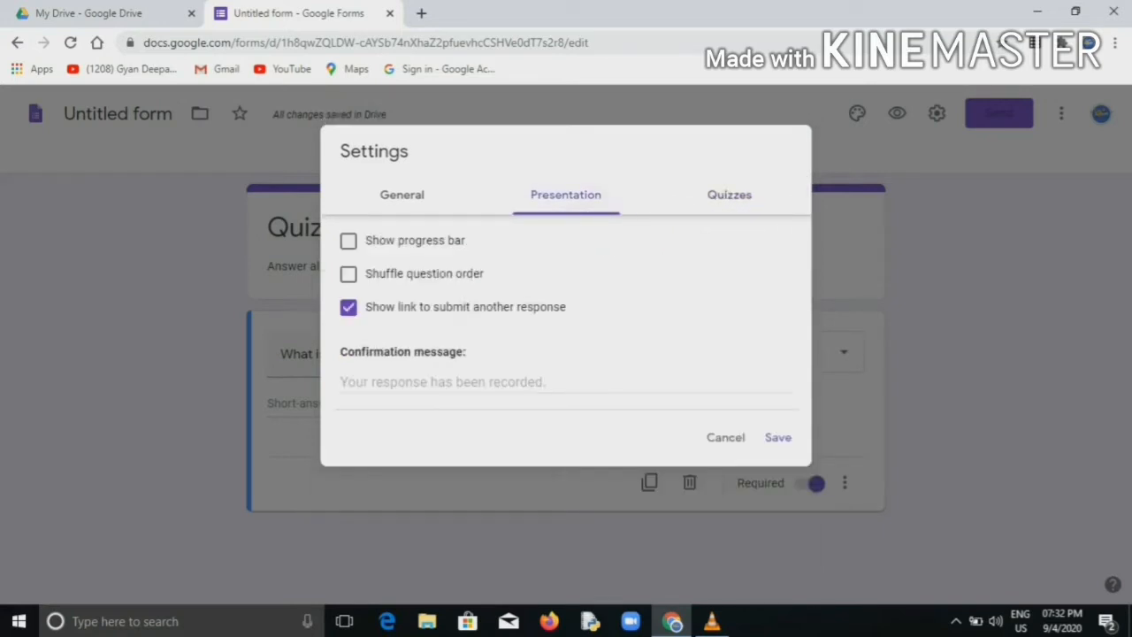
pyautogui.click(349, 307)
pyautogui.click(349, 275)
pyautogui.click(349, 241)
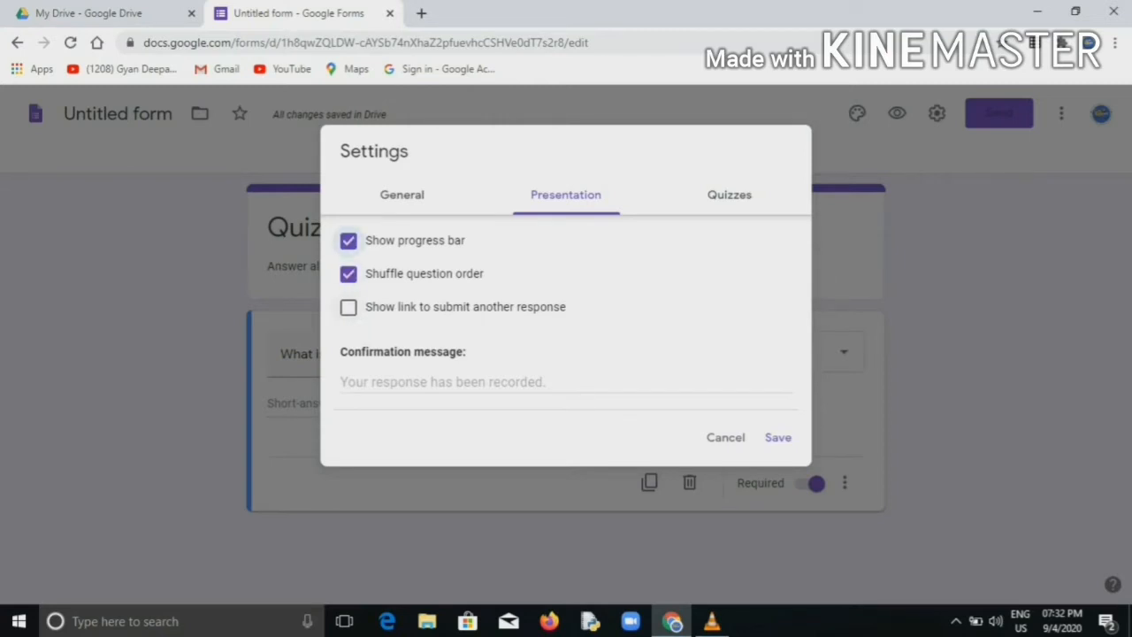
pyautogui.click(443, 382)
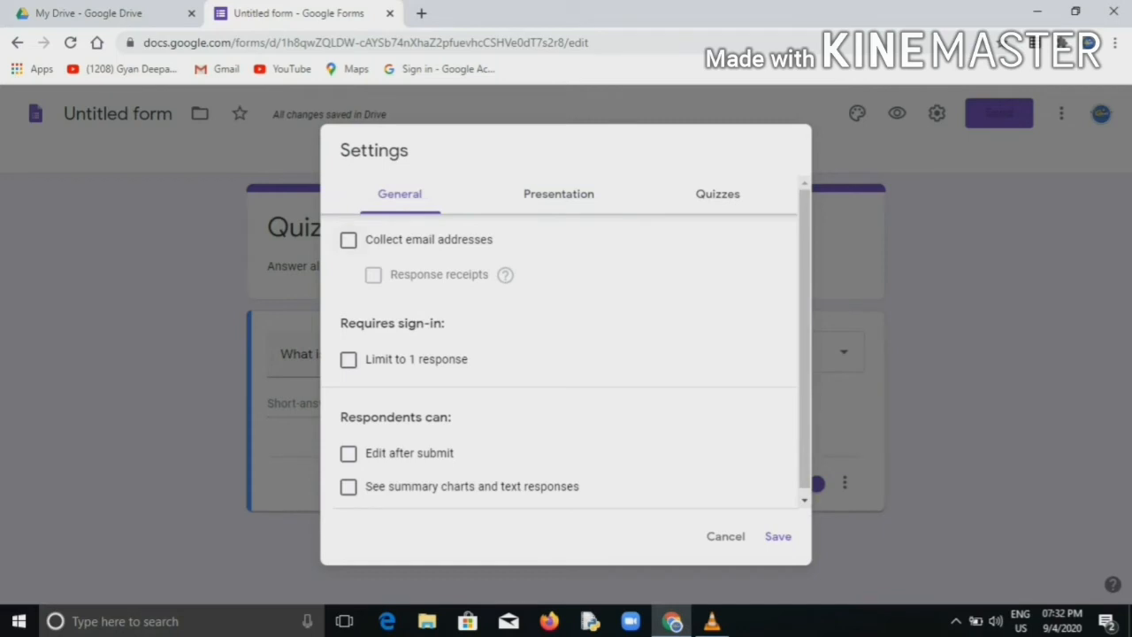
# In the general settings, turn on collecting email addresses and limit respondents to 1 response
pyautogui.click(348, 240)
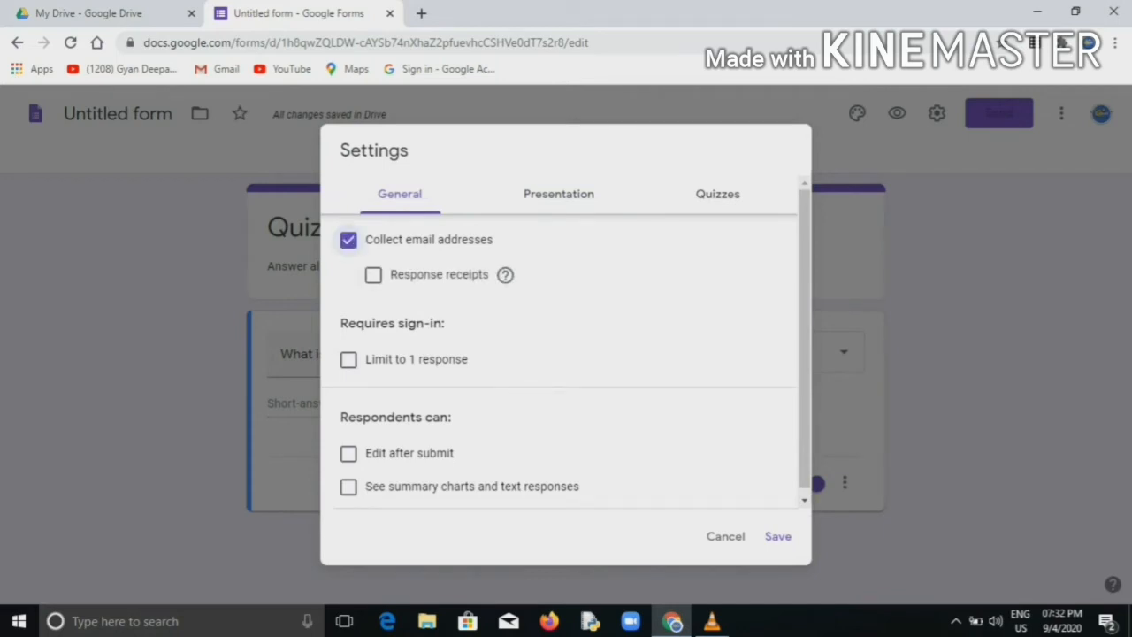
pyautogui.click(348, 358)
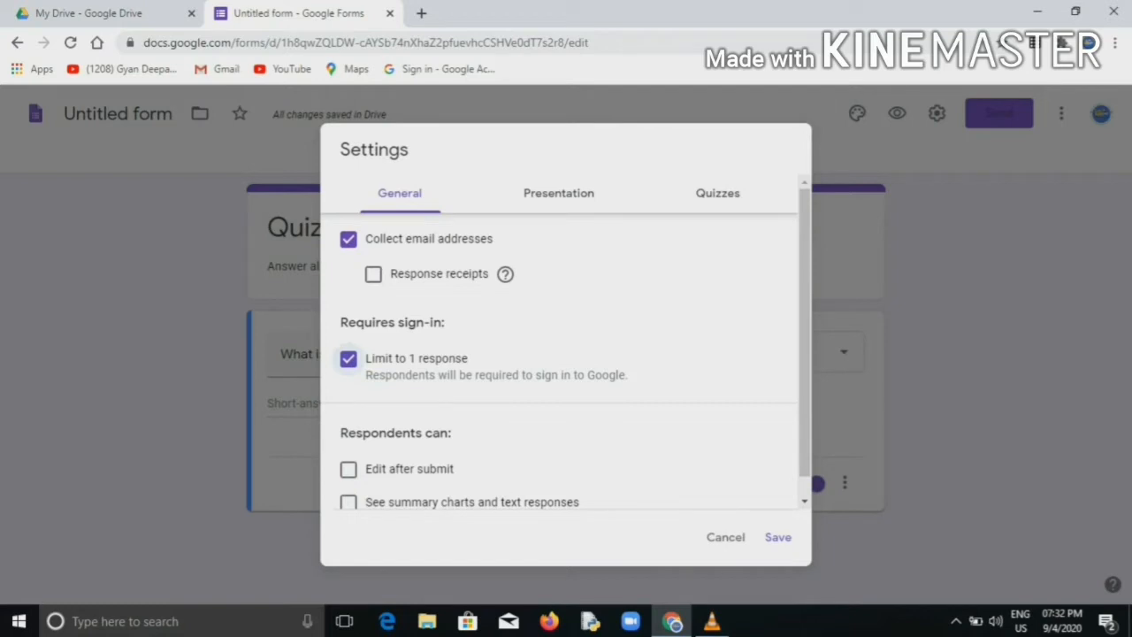
pyautogui.click(349, 359)
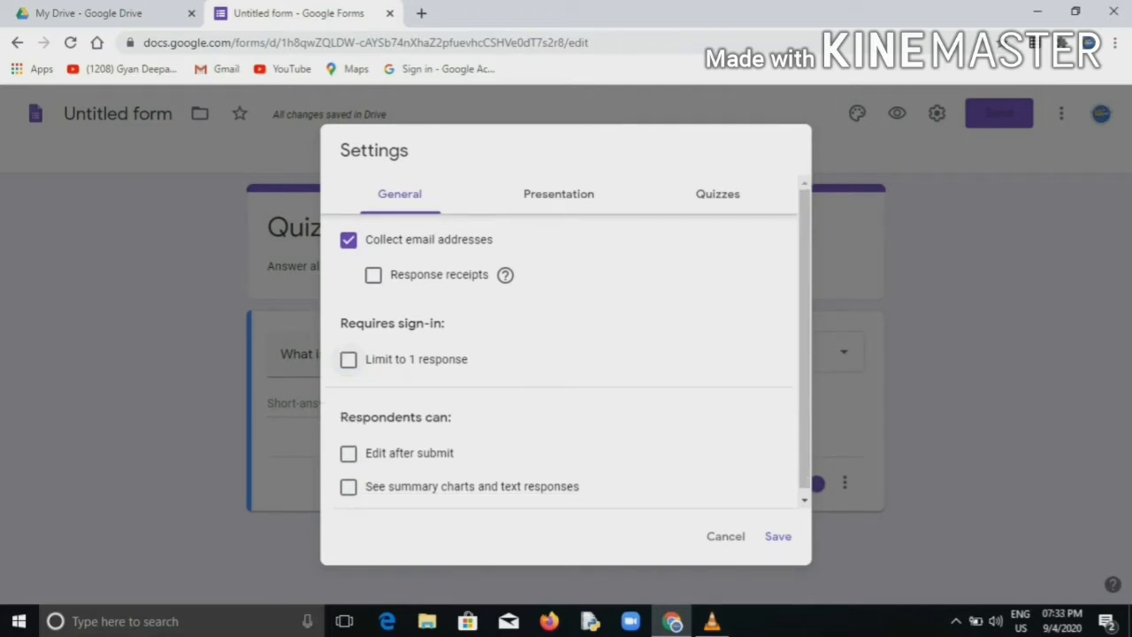
pyautogui.click(349, 359)
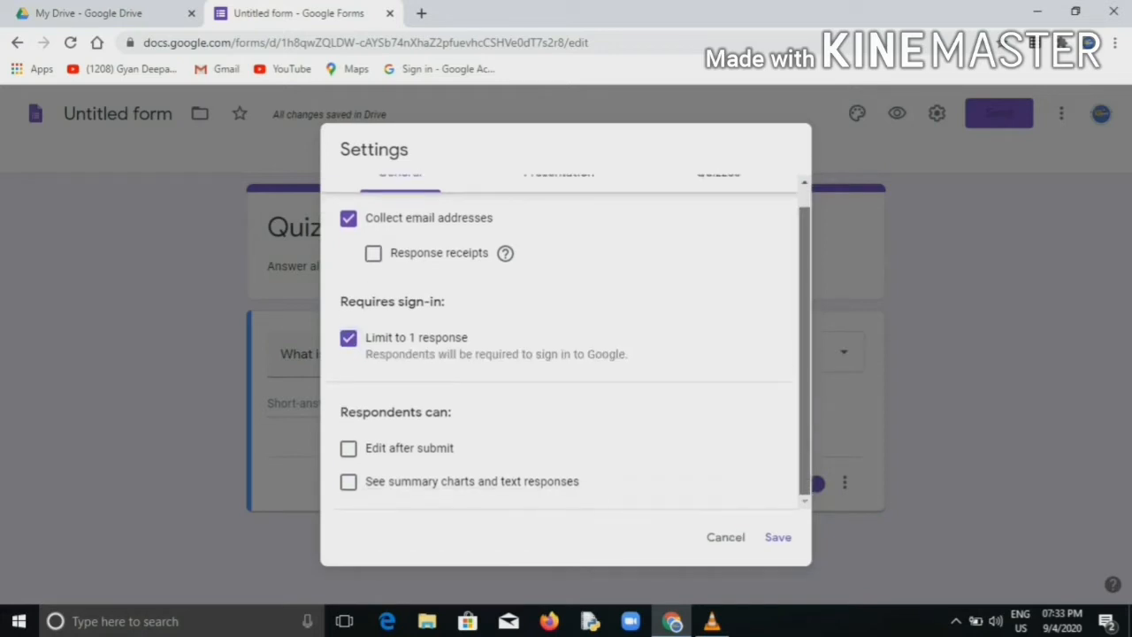
# Allow respondents to see summary charts and text responses, then save the form settings
pyautogui.scroll(-1, 566, 345)
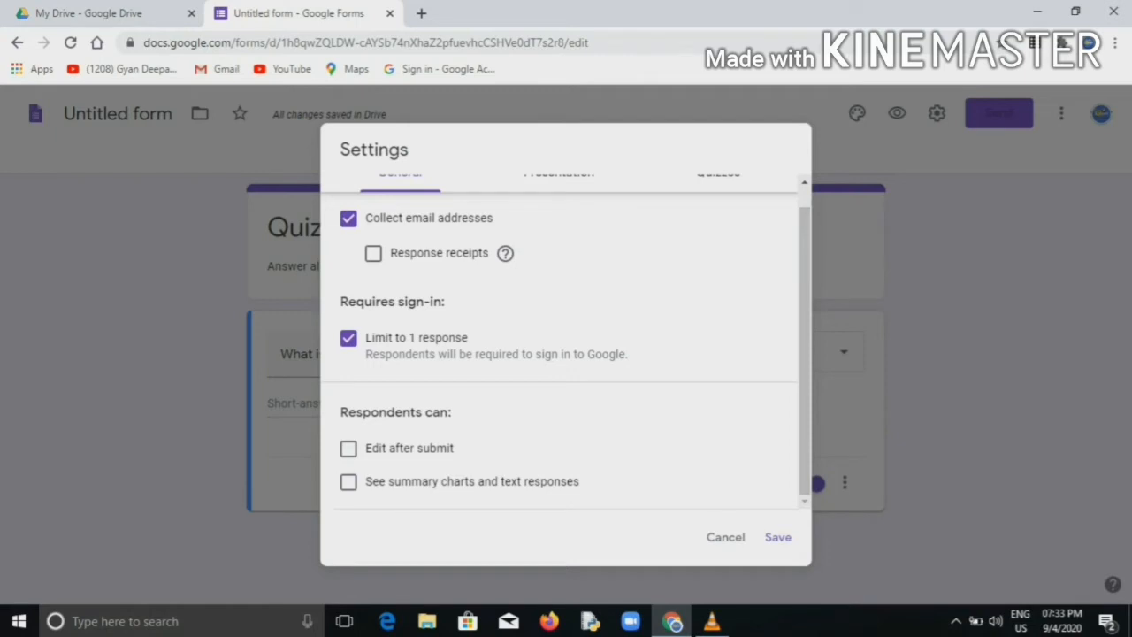
pyautogui.click(349, 481)
pyautogui.scroll(1, 566, 345)
pyautogui.click(717, 187)
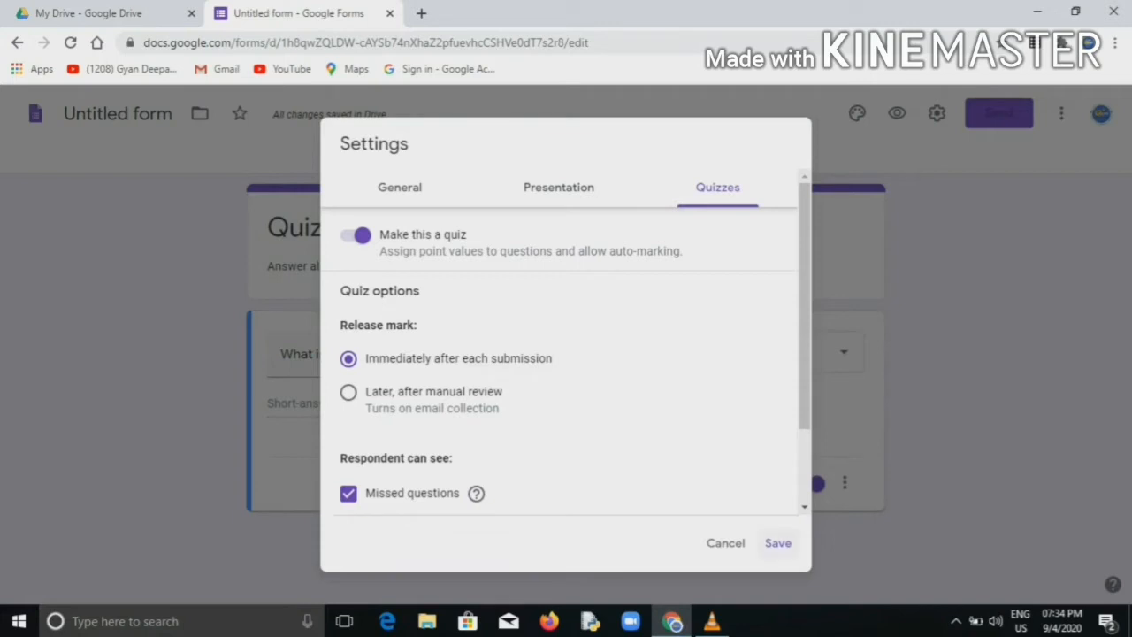
pyautogui.click(778, 543)
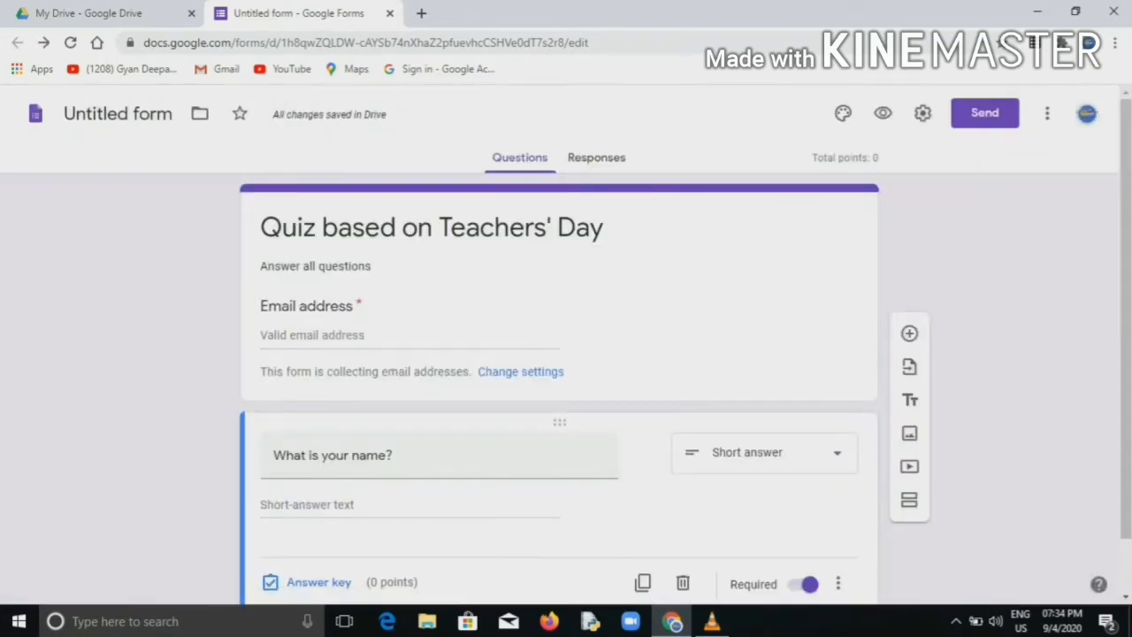
# Add a second section to the form with two blank multiple-choice questions and select its title
pyautogui.click(909, 499)
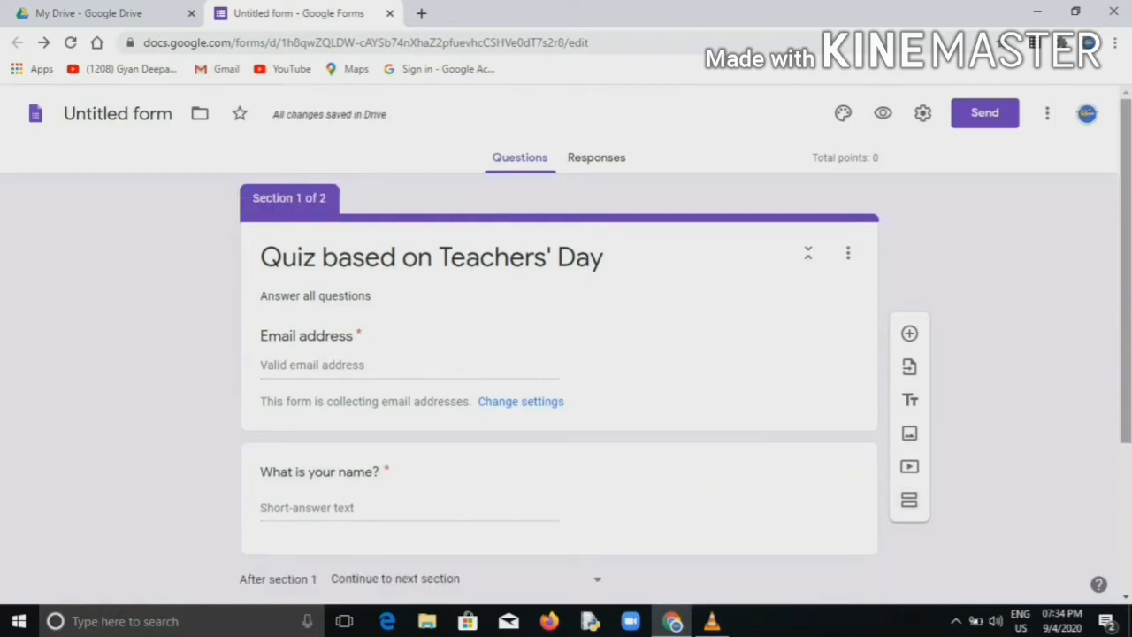
pyautogui.click(909, 333)
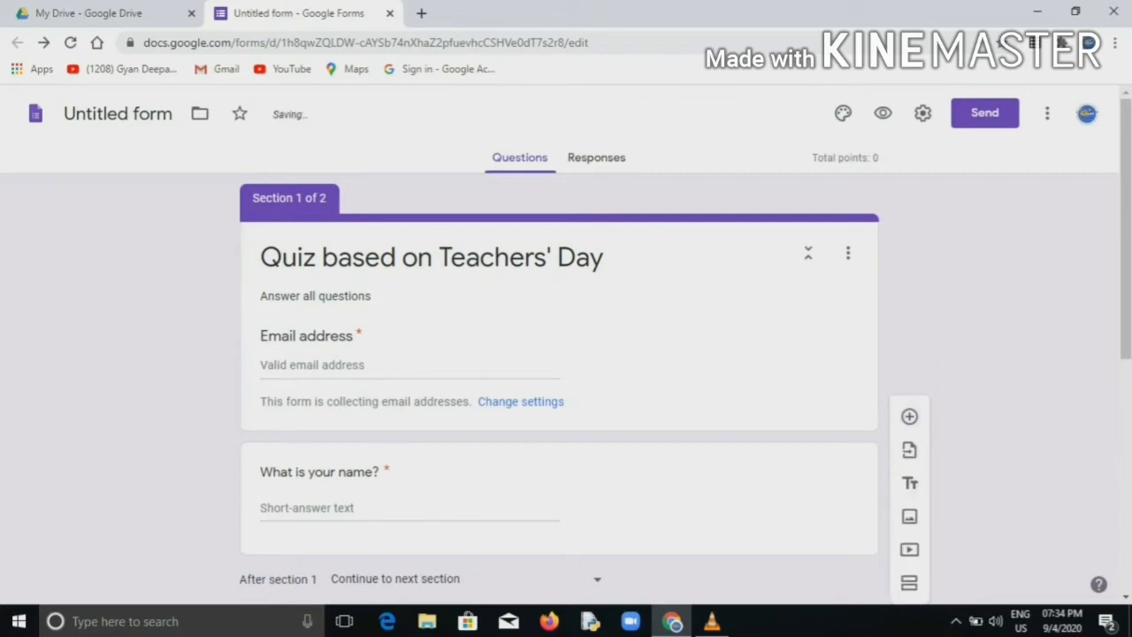
pyautogui.click(910, 417)
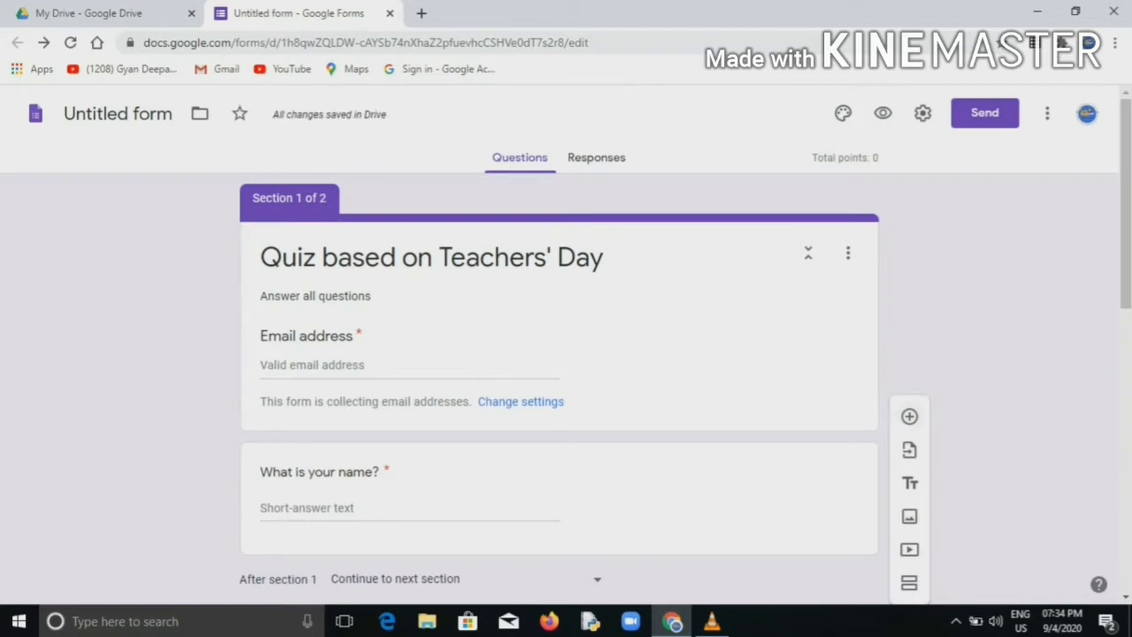
pyautogui.moveTo(1126, 221); pyautogui.dragTo(1126, 366)
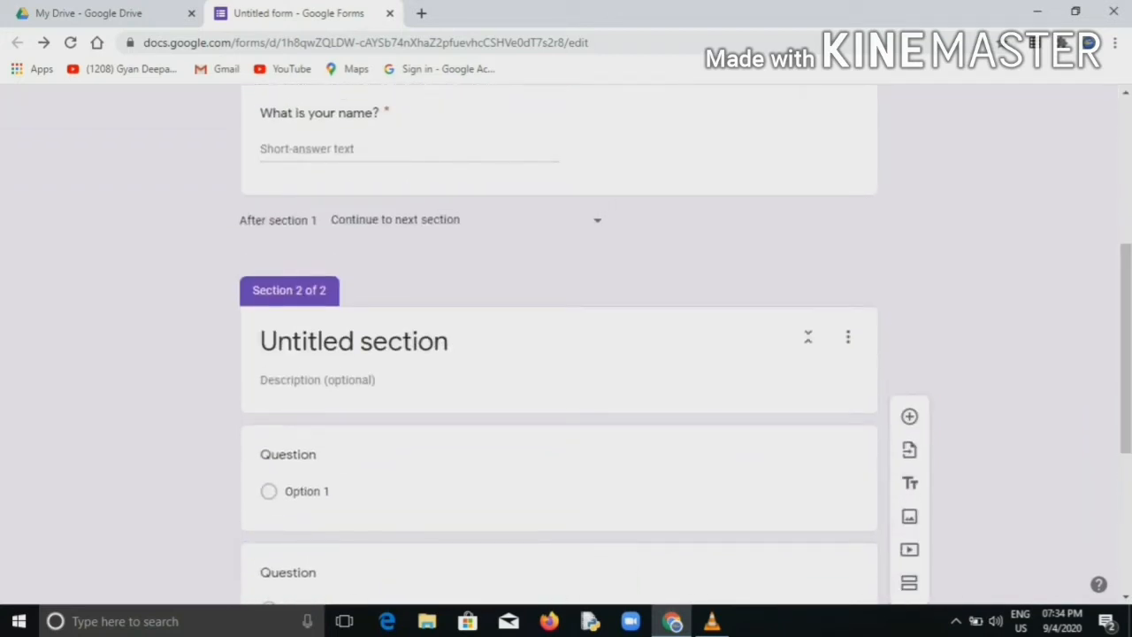
pyautogui.click(354, 341)
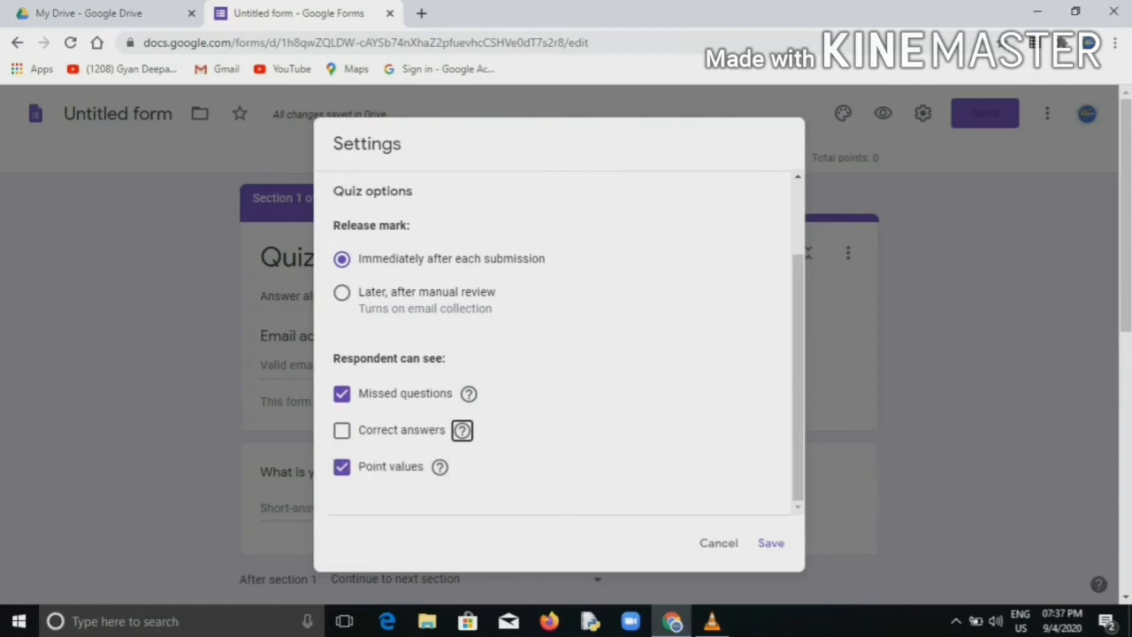
# Let respondents see the correct answers in the quiz options
pyautogui.click(342, 430)
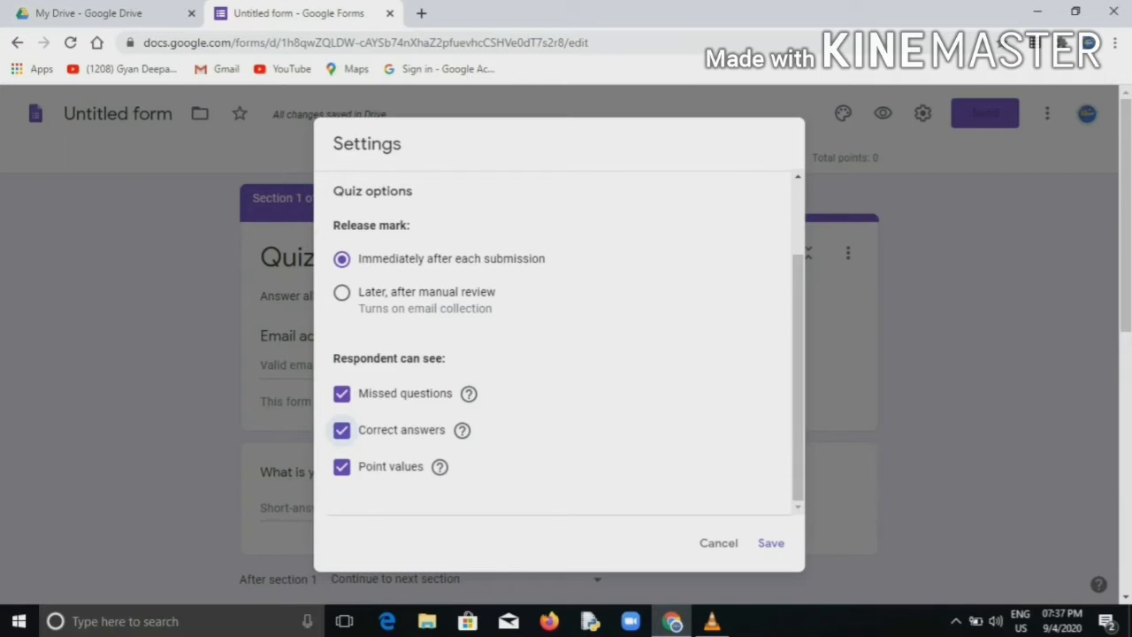
pyautogui.moveTo(469, 395)
pyautogui.moveTo(440, 466)
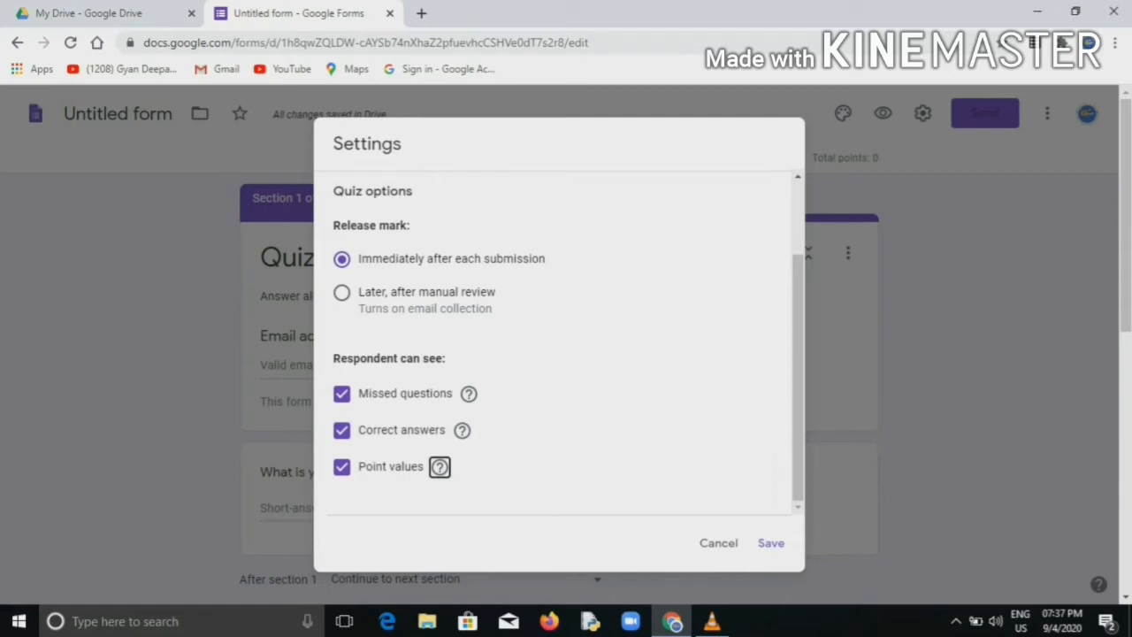
pyautogui.click(343, 467)
pyautogui.click(342, 467)
pyautogui.click(342, 467)
pyautogui.click(341, 467)
pyautogui.doubleClick(372, 466)
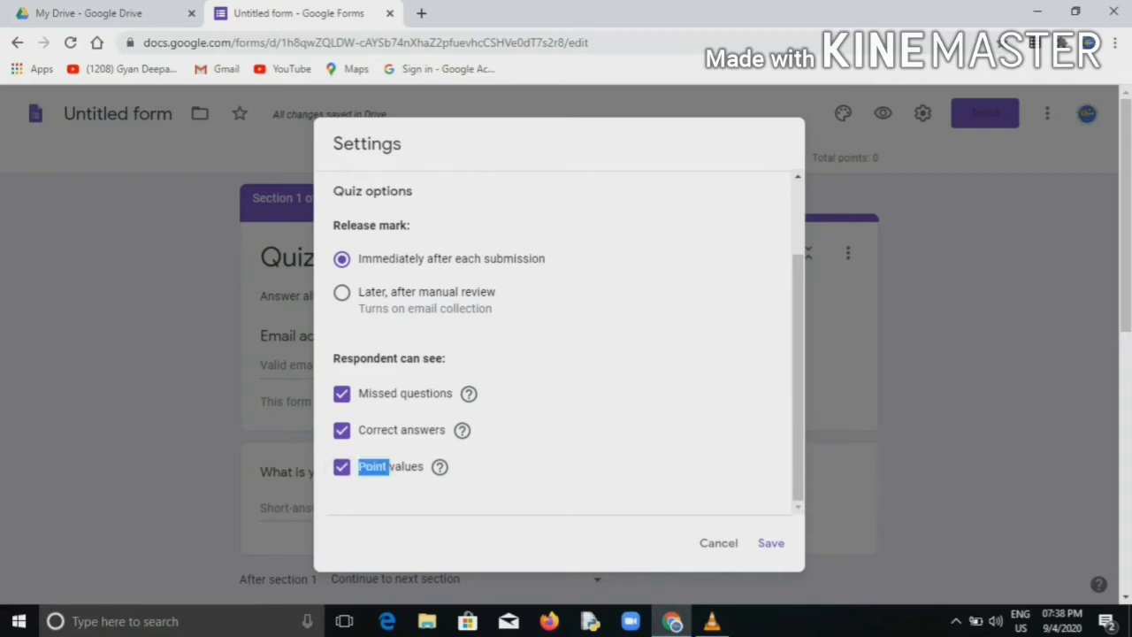
pyautogui.click(440, 467)
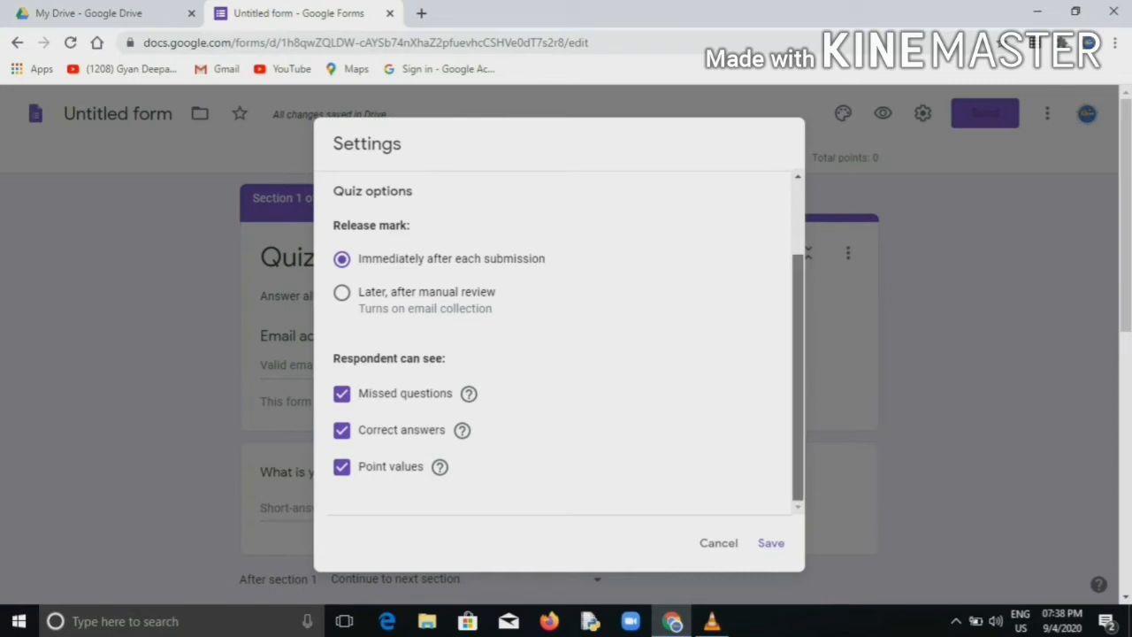
pyautogui.scroll(2, 559, 345)
pyautogui.scroll(-2, 559, 345)
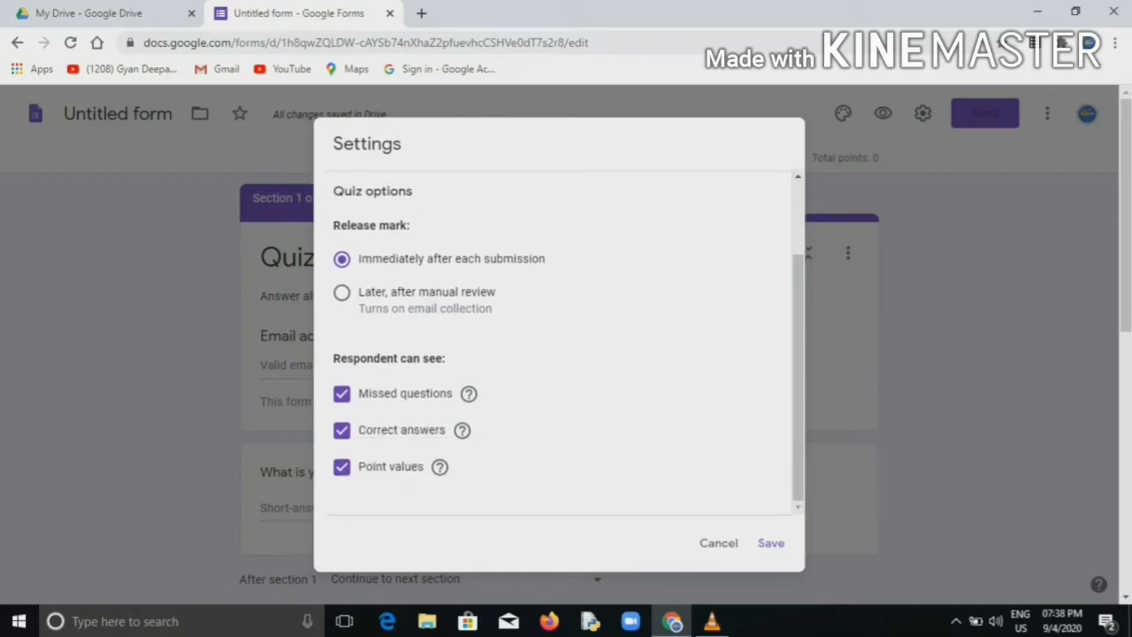
# Keep point values visible to respondents and save the quiz settings
pyautogui.click(341, 466)
pyautogui.click(341, 466)
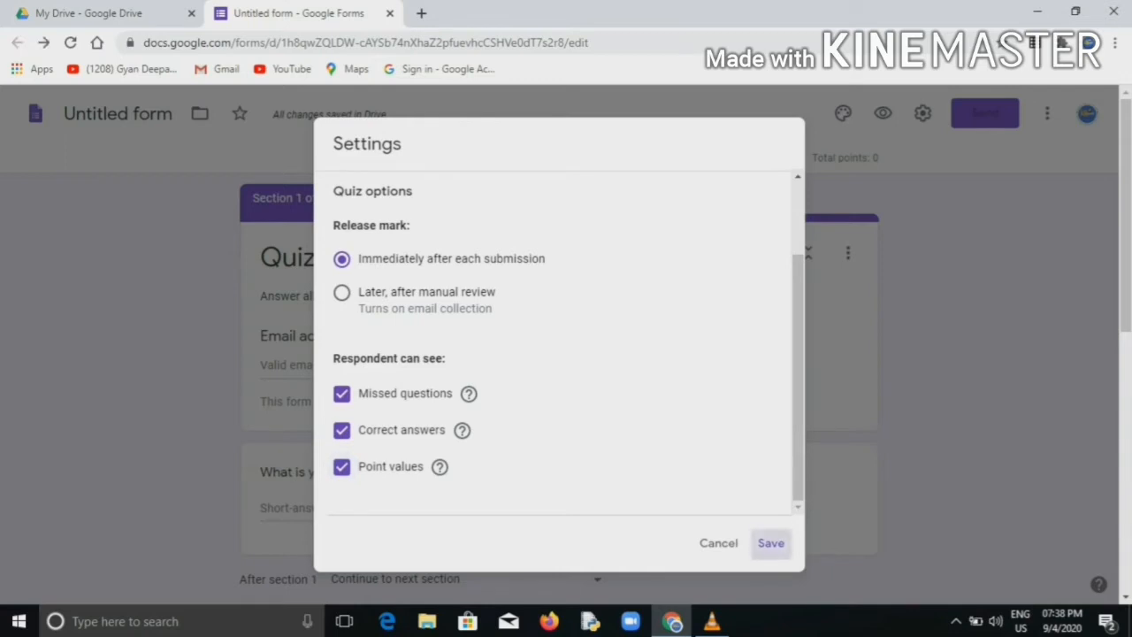
pyautogui.click(770, 543)
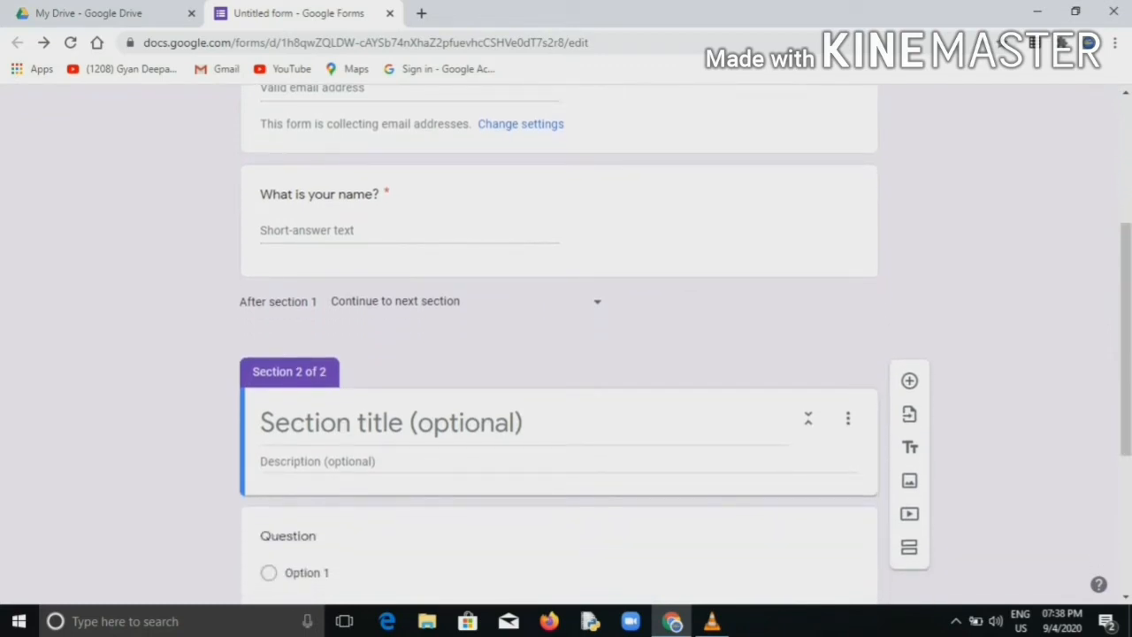
# Enter "Each question carries 2 marks" as the description of the second section
pyautogui.click(332, 461)
pyautogui.write('Ea')
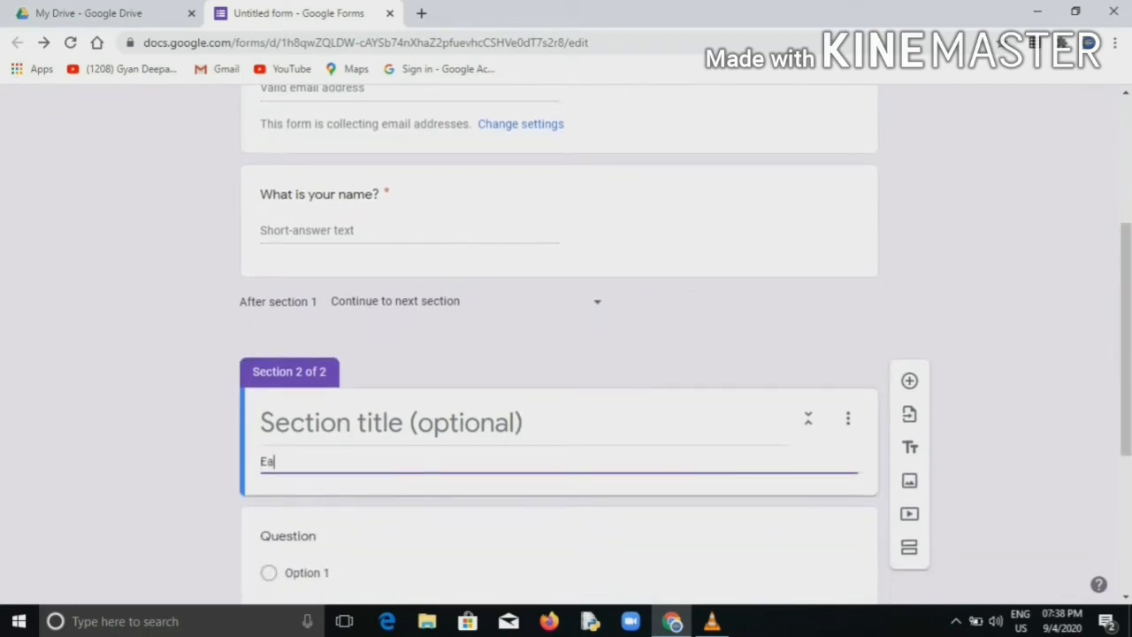
pyautogui.write('ch qu')
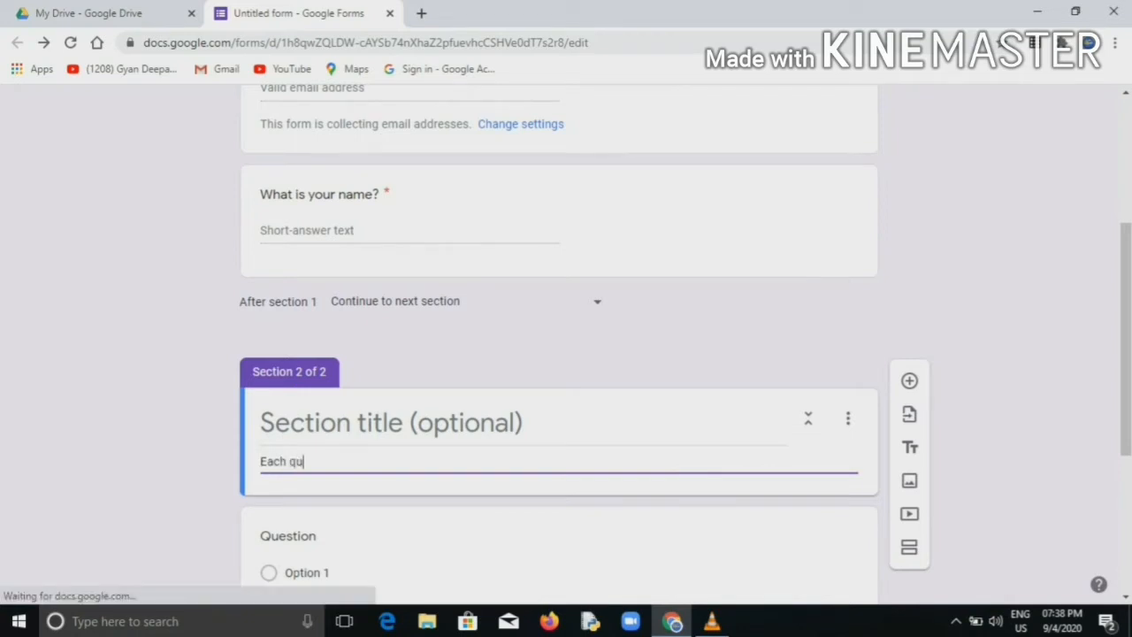
pyautogui.write('estion')
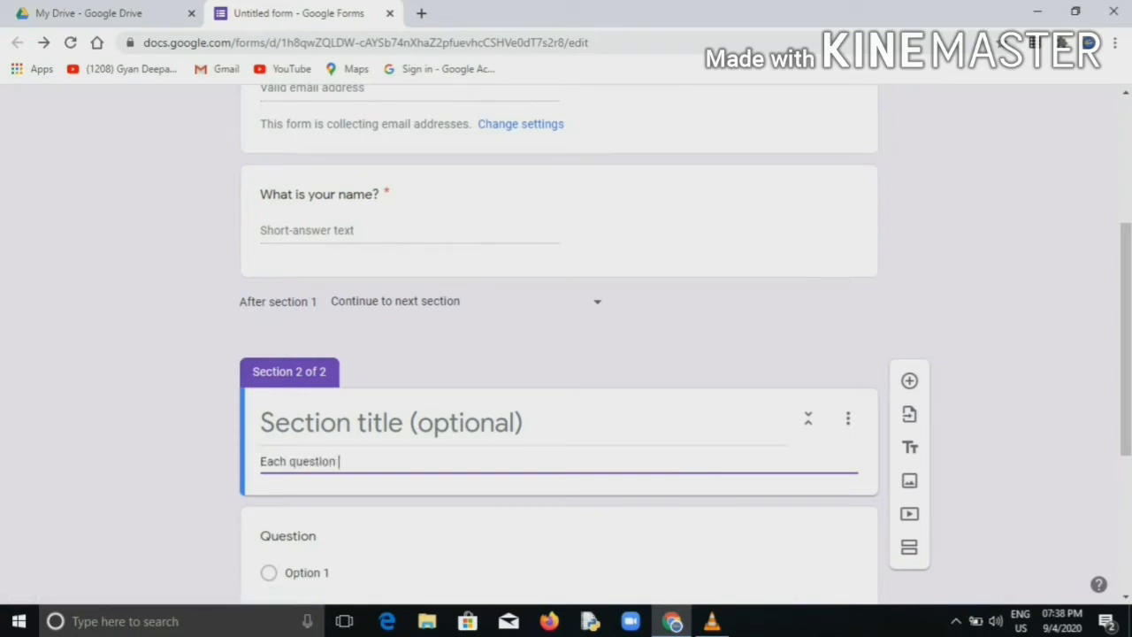
pyautogui.write(' carries 2 marks')
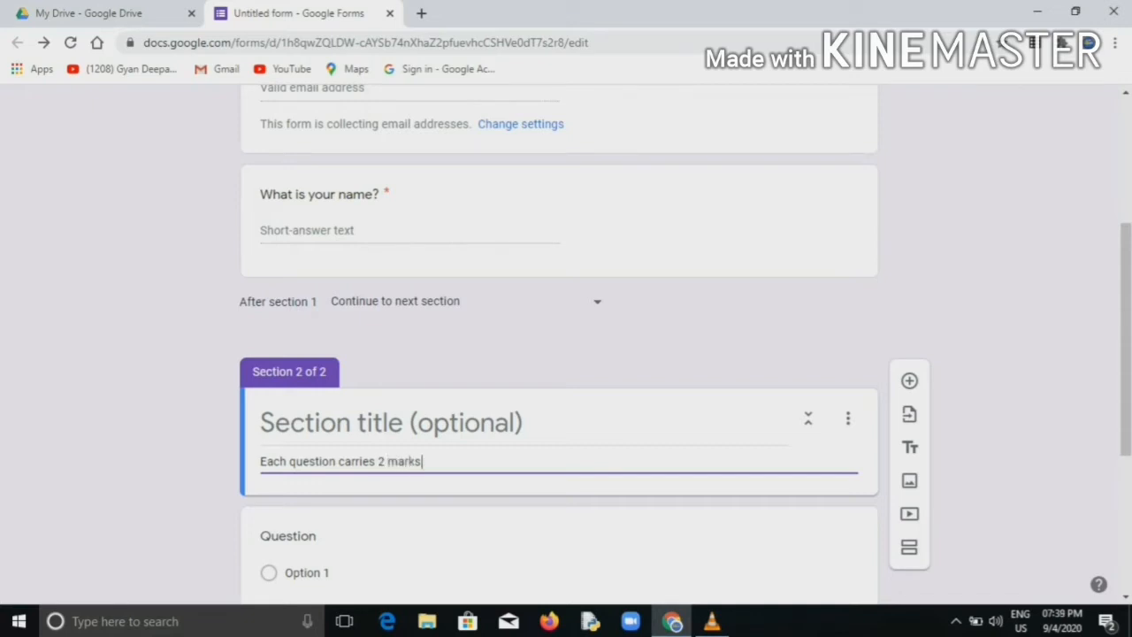
# Title the second section "Start your Quiz here !!!!!"
pyautogui.click(380, 424)
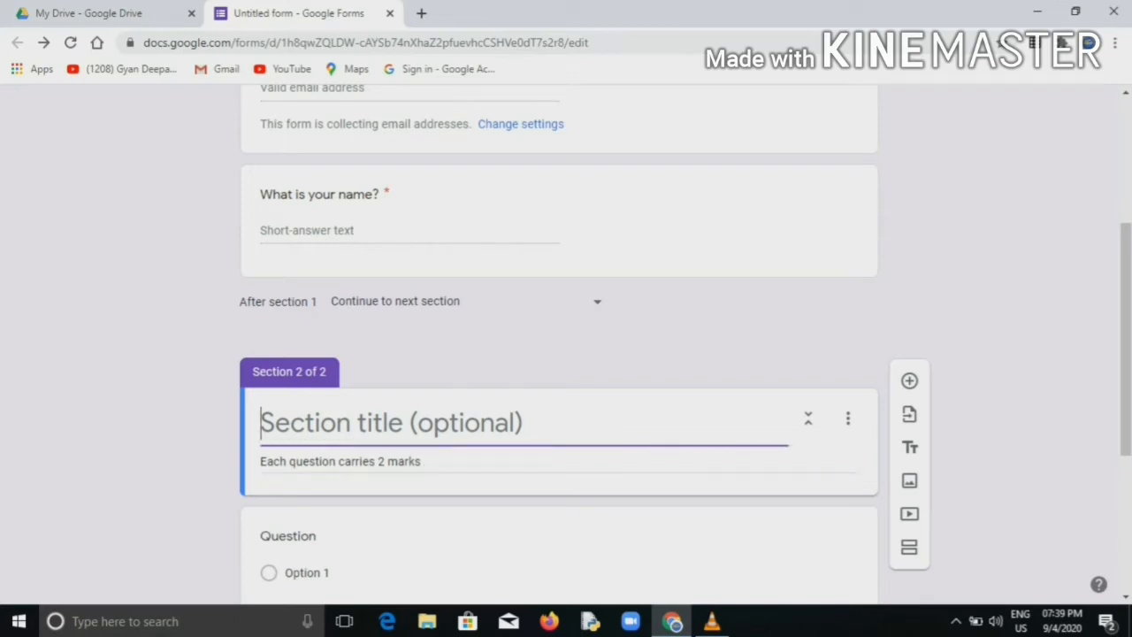
pyautogui.write('Satrr')
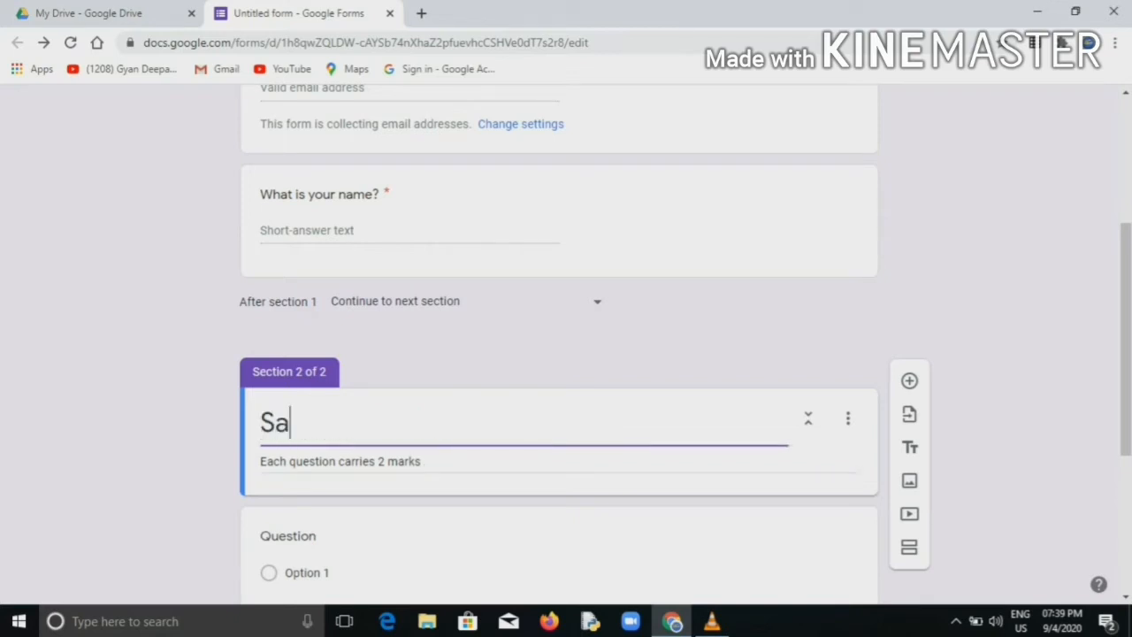
pyautogui.press('BackSpace')
pyautogui.press('BackSpace')
pyautogui.press('BackSpace')
pyautogui.press('BackSpace')
pyautogui.write('Tart')
pyautogui.press('BackSpace')
pyautogui.press('BackSpace')
pyautogui.press('BackSpace')
pyautogui.press('BackSpace')
pyautogui.write('tart yo')
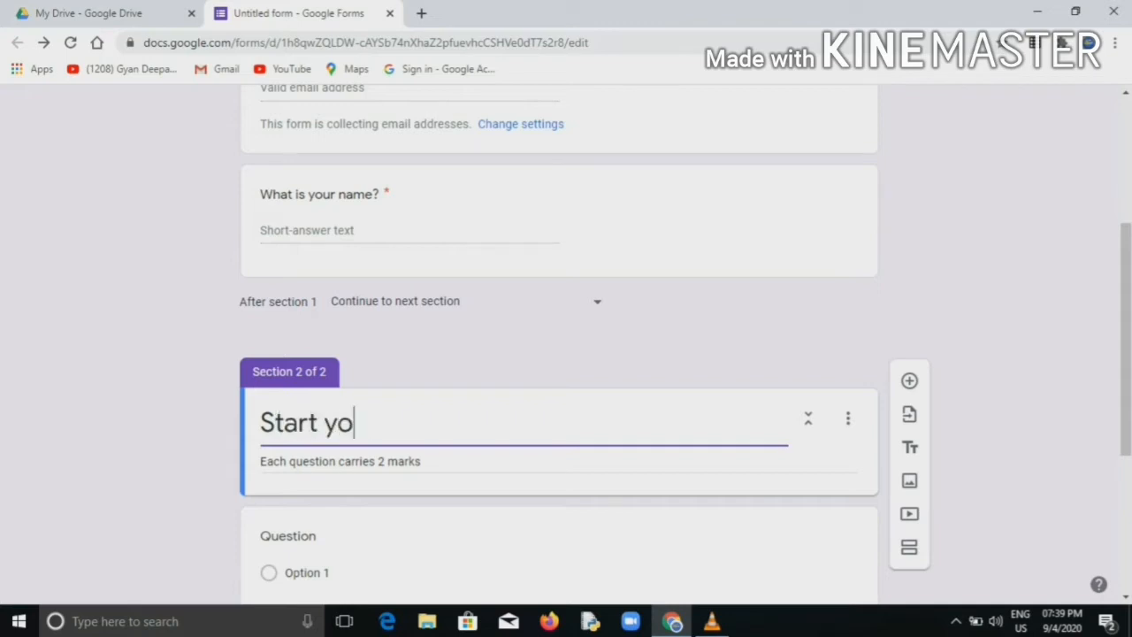
pyautogui.write('ur Q')
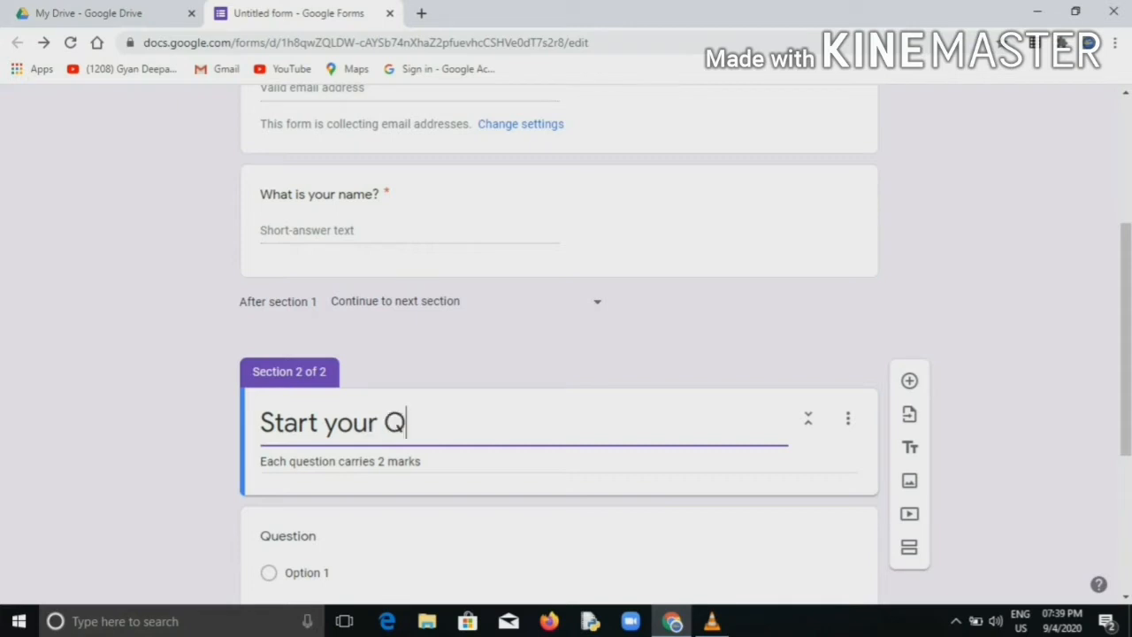
pyautogui.write('uiz')
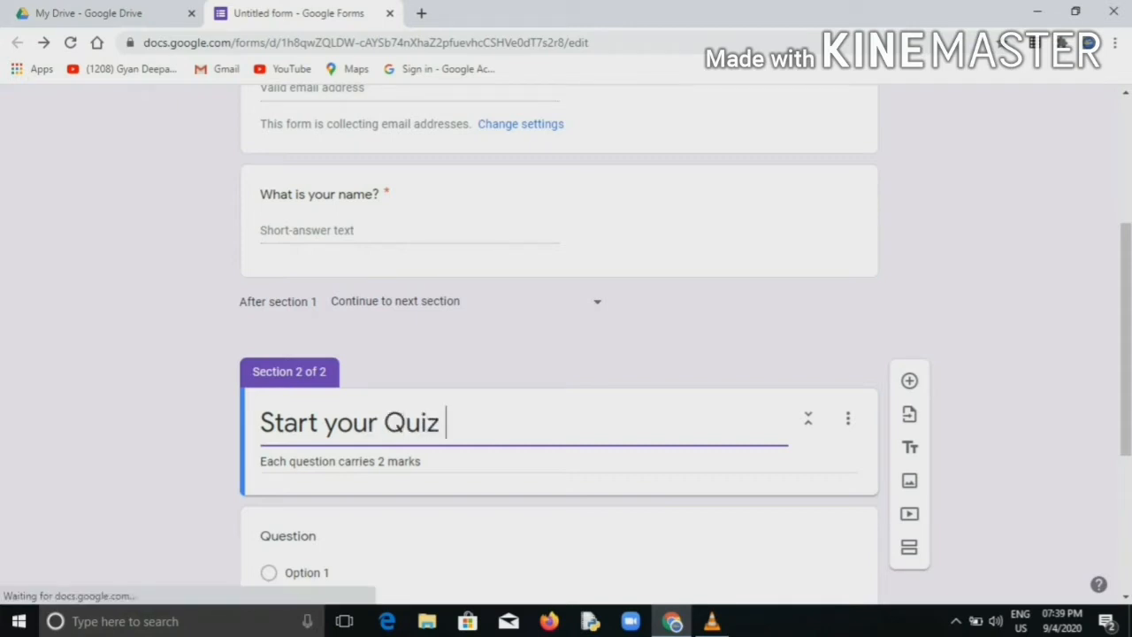
pyautogui.write(' here')
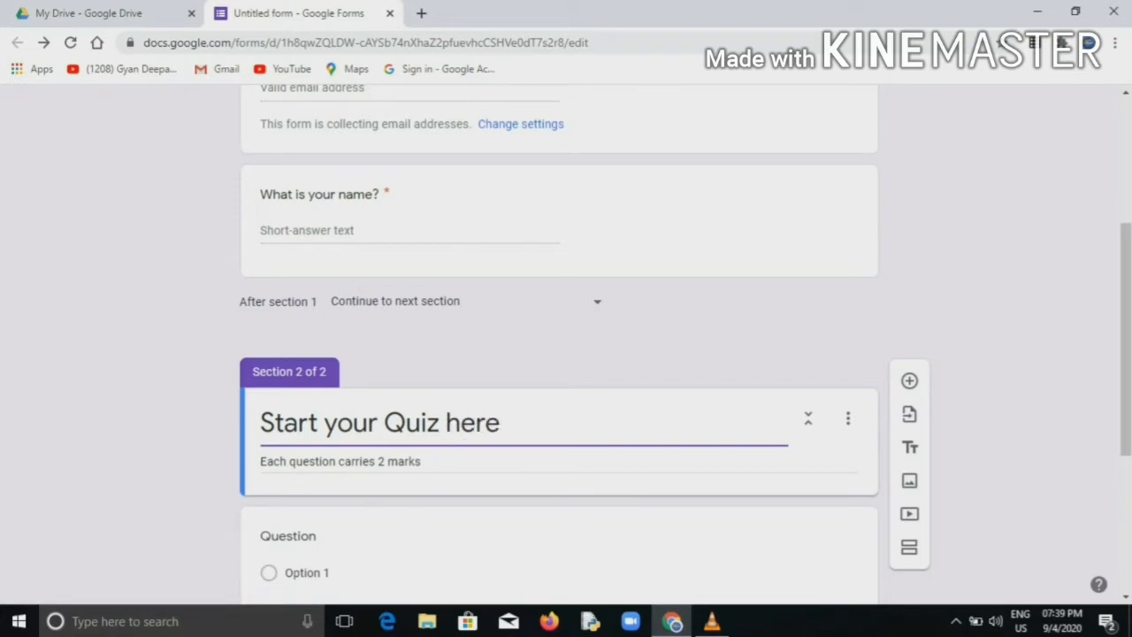
pyautogui.write('!!!!!')
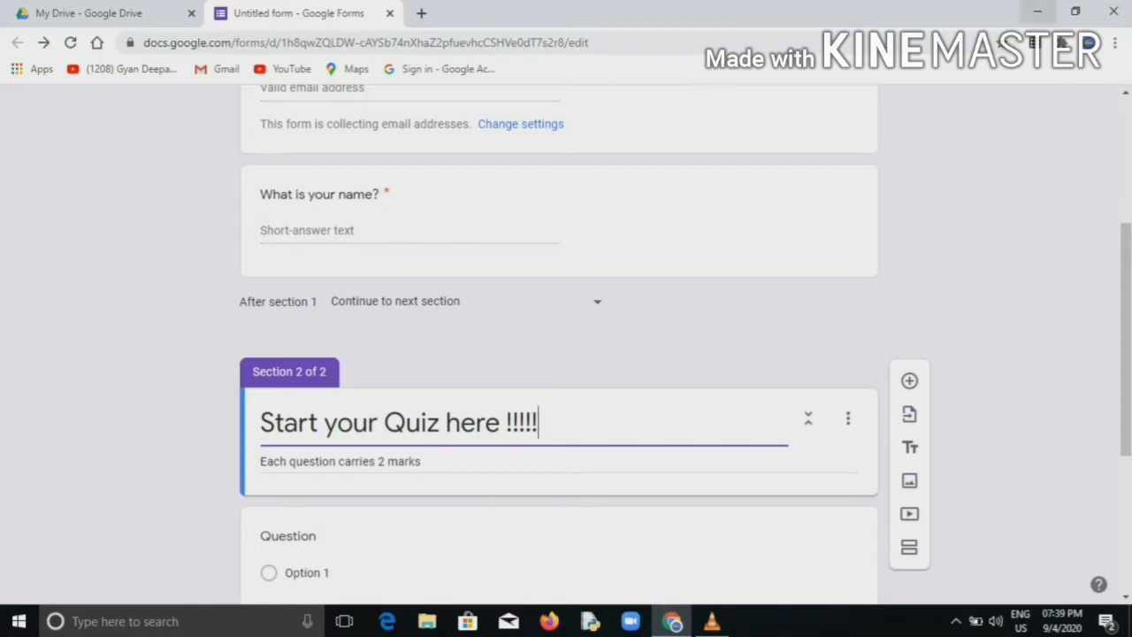
# Switch to the desktop and open the Word document "quiz tchrday" containing the quiz questions
pyautogui.click(1038, 11)
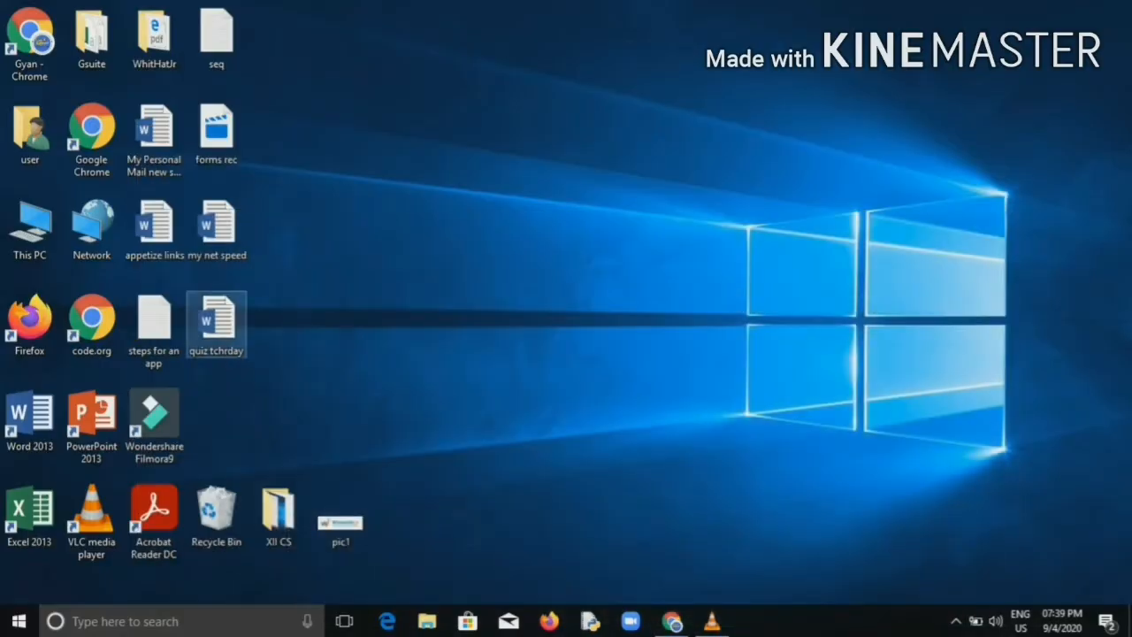
pyautogui.doubleClick(217, 320)
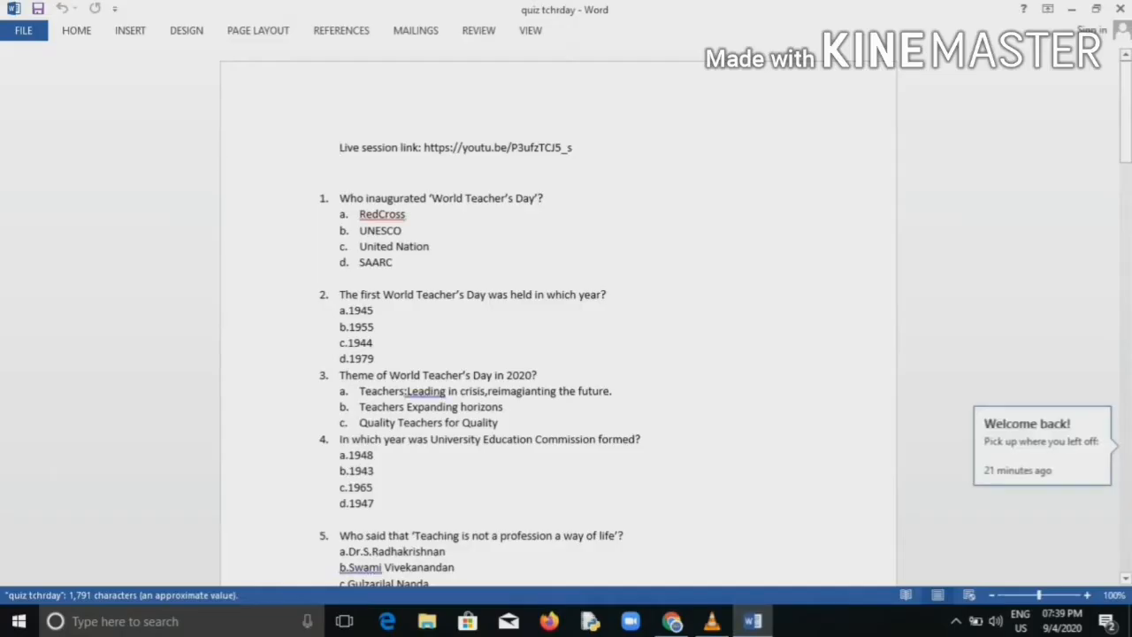
pyautogui.click(341, 199)
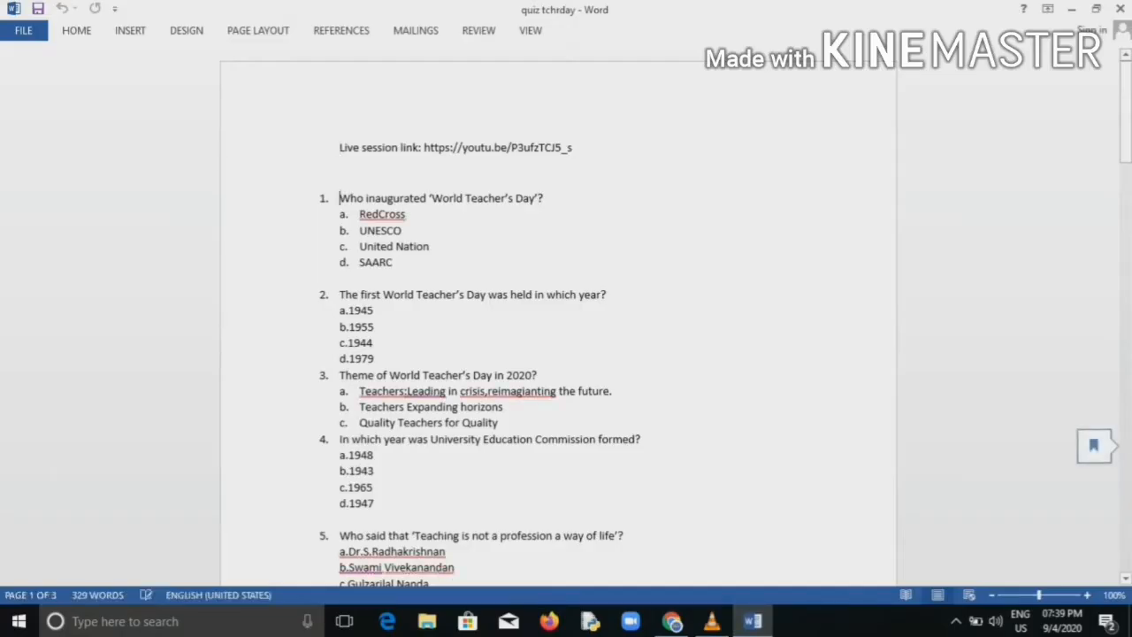
pyautogui.tripleClick(340, 198)
pyautogui.click(340, 198)
pyautogui.moveTo(331, 198); pyautogui.dragTo(359, 198)
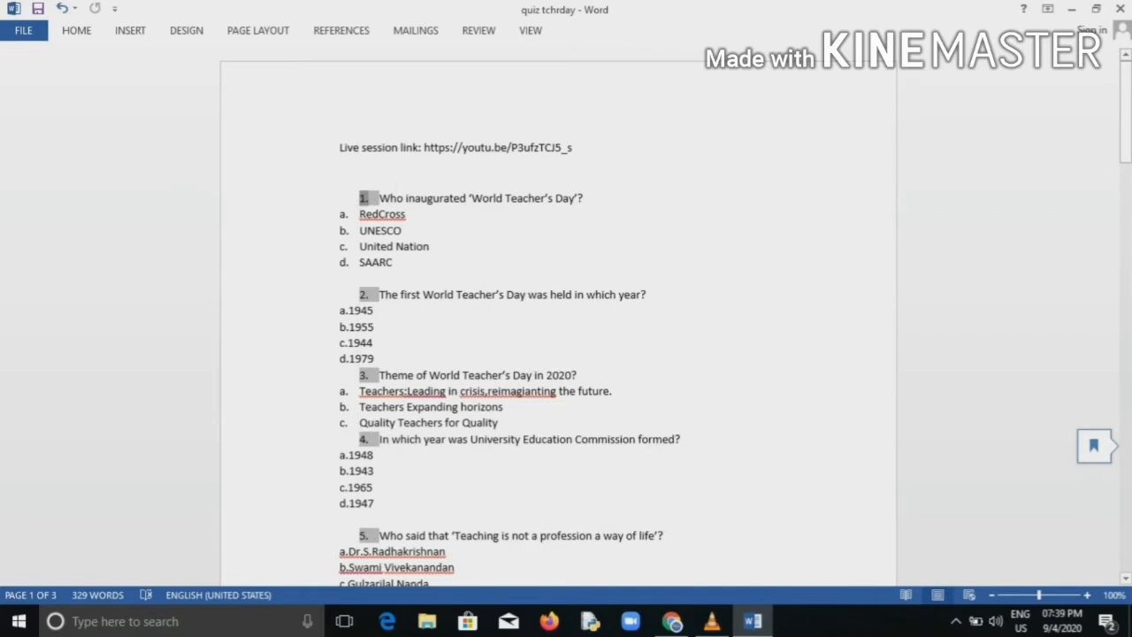
pyautogui.hotkey('ctrl', 'z')
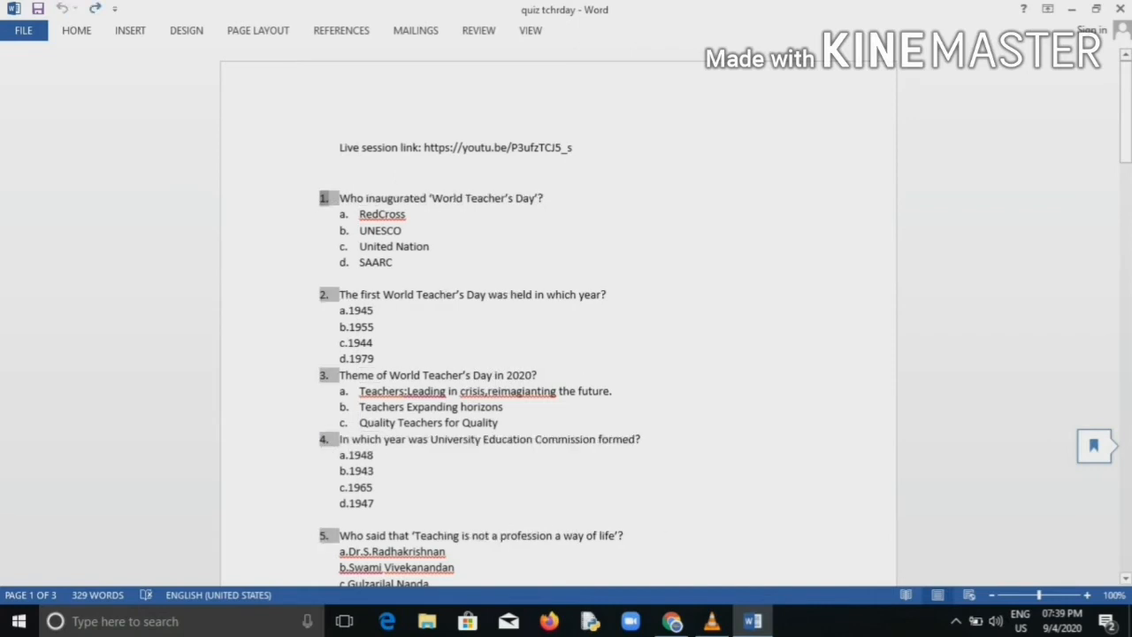
pyautogui.click(300, 172)
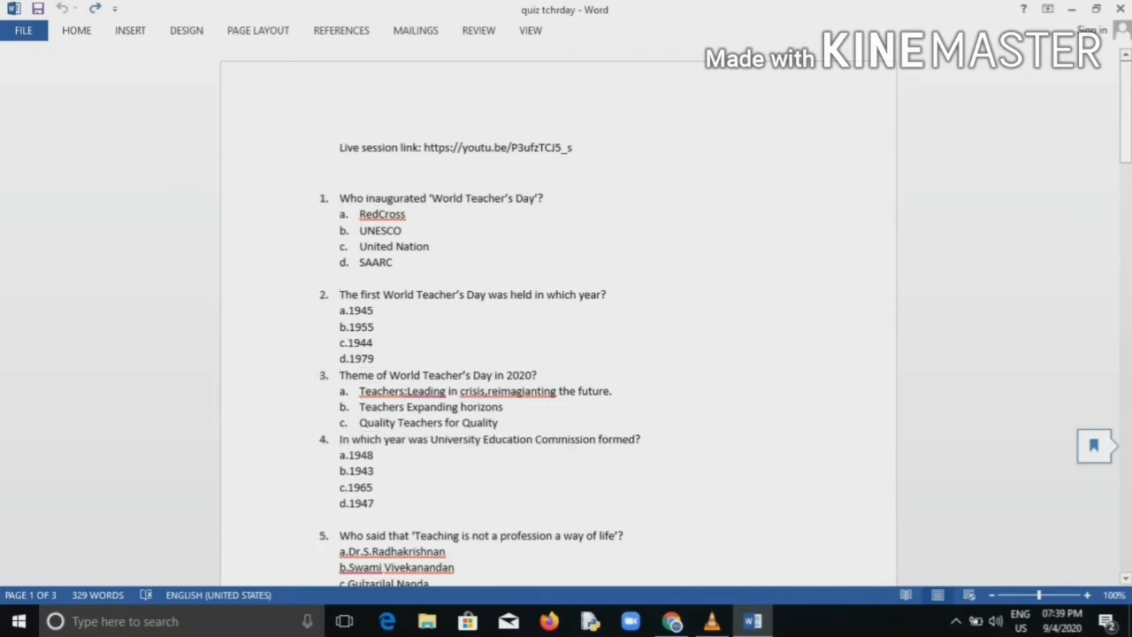
# Try to paste question 1 together with its four options from Word into the form's first blank question, and undo the paste
pyautogui.moveTo(339, 198); pyautogui.dragTo(393, 263)
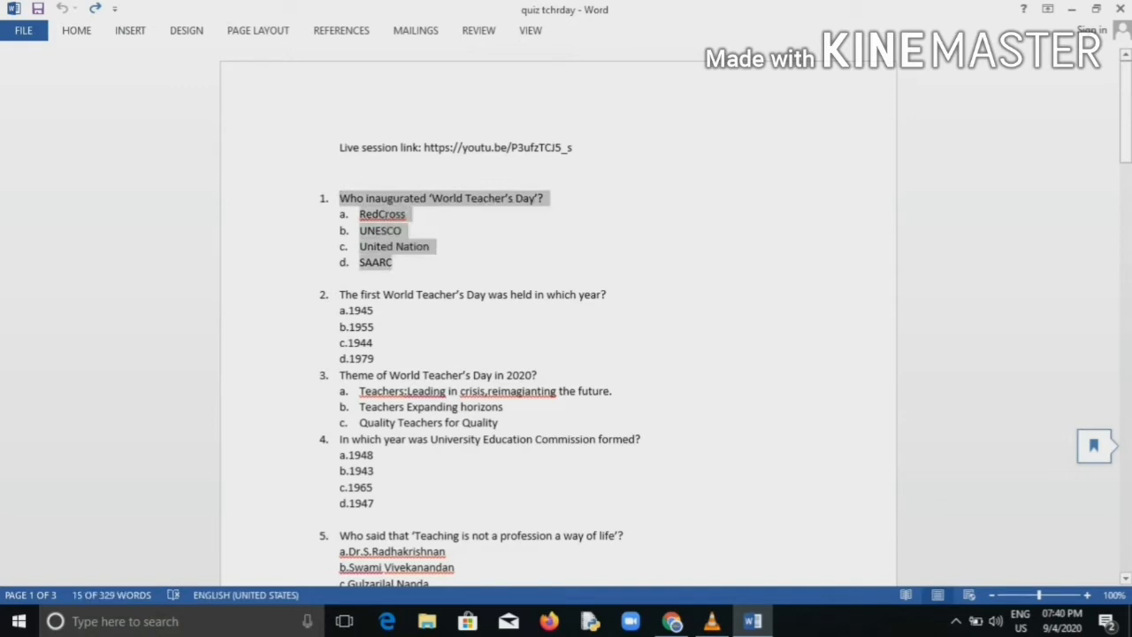
pyautogui.click(672, 621)
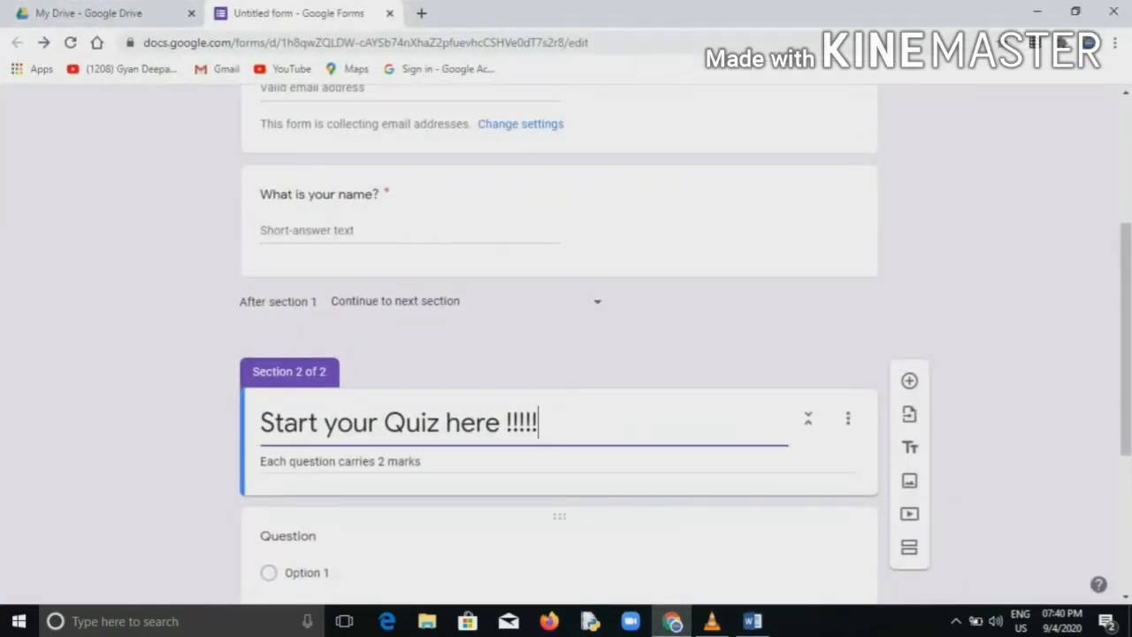
pyautogui.click(301, 537)
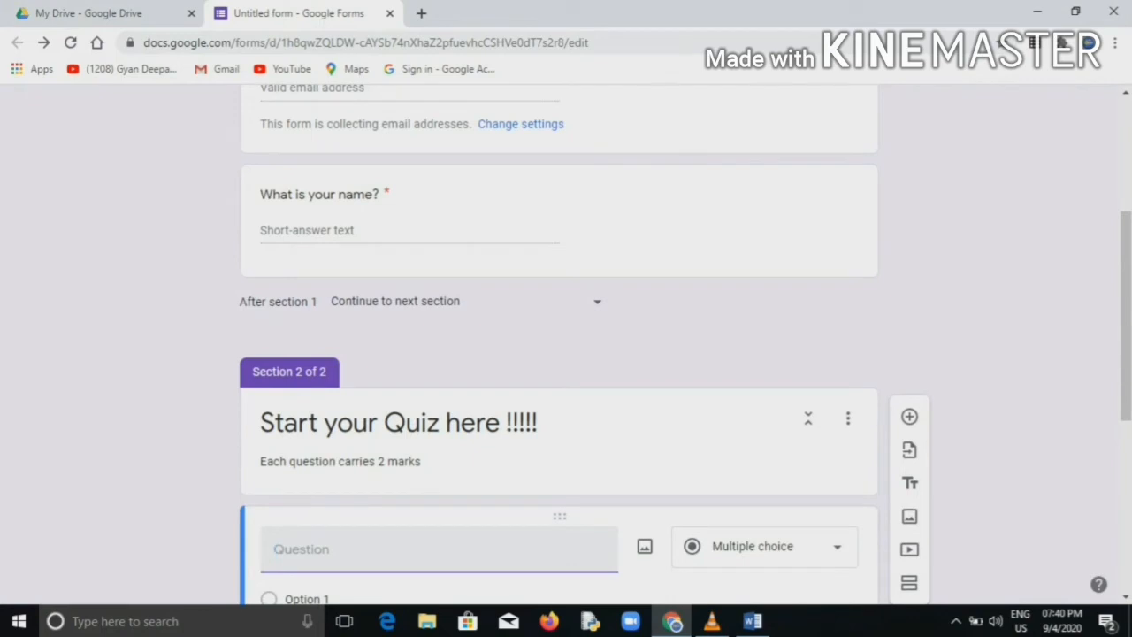
pyautogui.write('1. Who inaugurated ‘World Teacher’s Day’?a. RedCrossb. UNESCOc. United Nationd. SAARC')
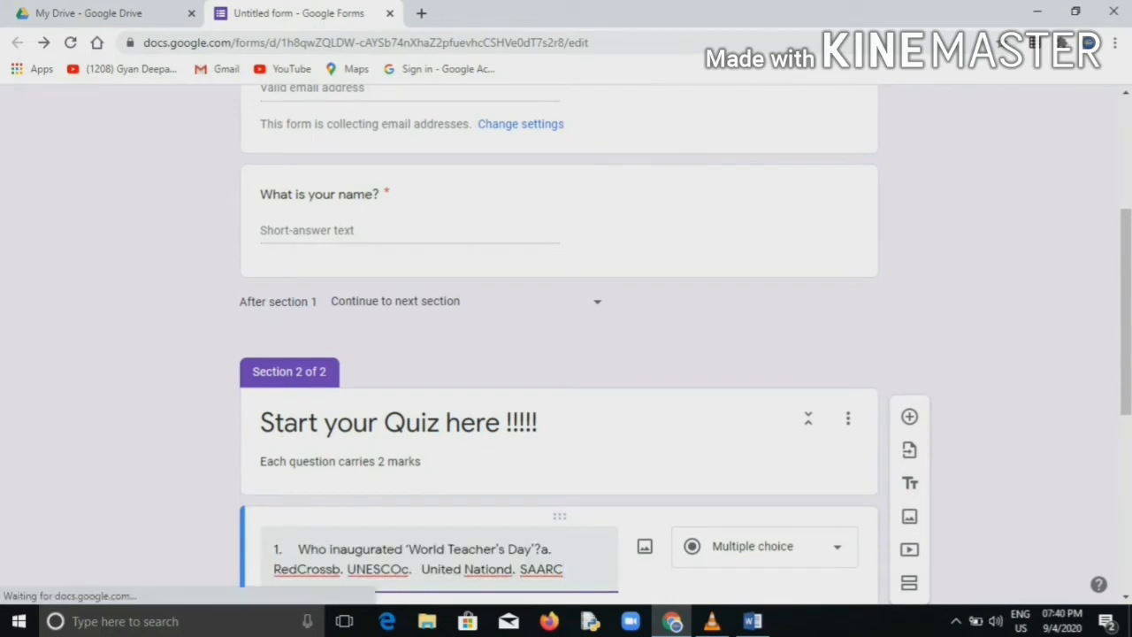
pyautogui.hotkey('ctrl', 'z')
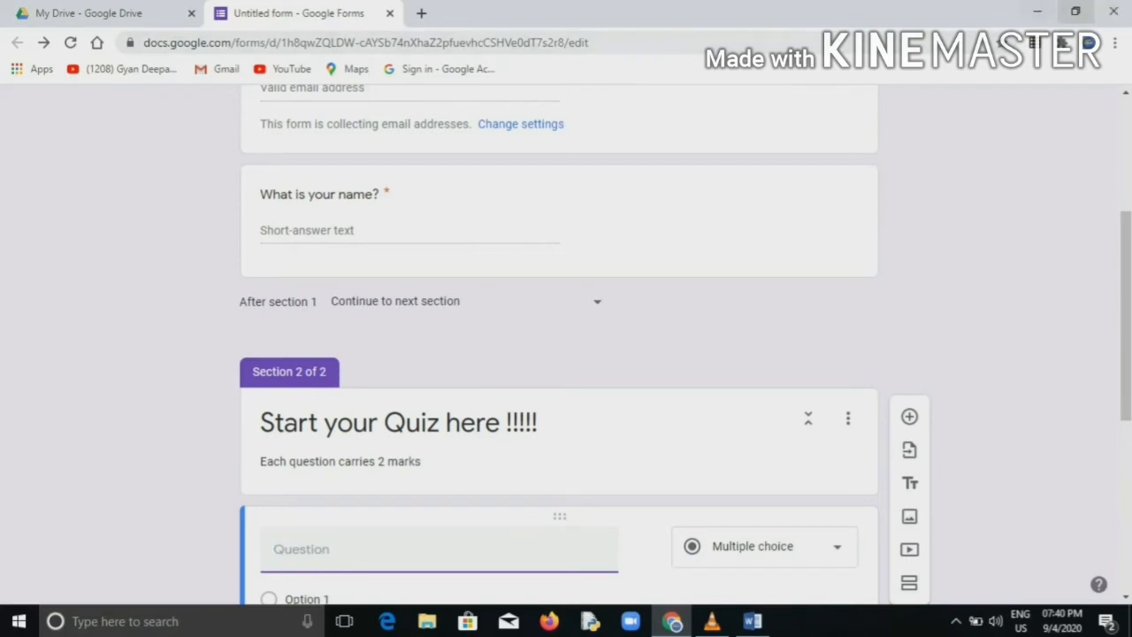
# Copy only the question "Who inaugurated 'World Teacher's Day'?" from the Word document into the form's first blank question title
pyautogui.click(1038, 12)
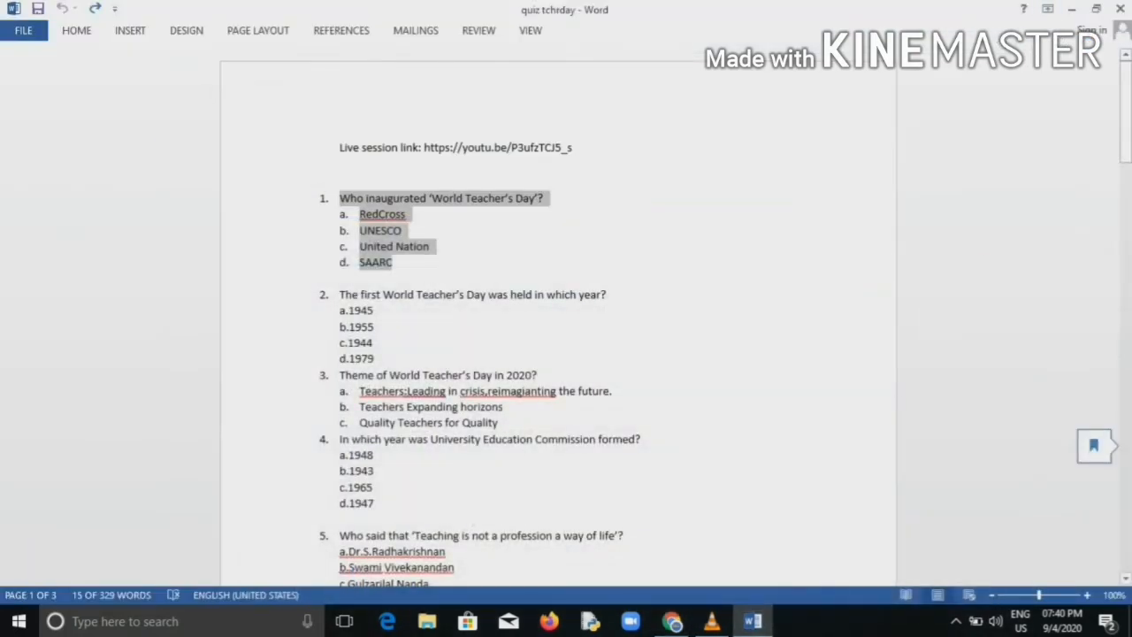
pyautogui.click(406, 214)
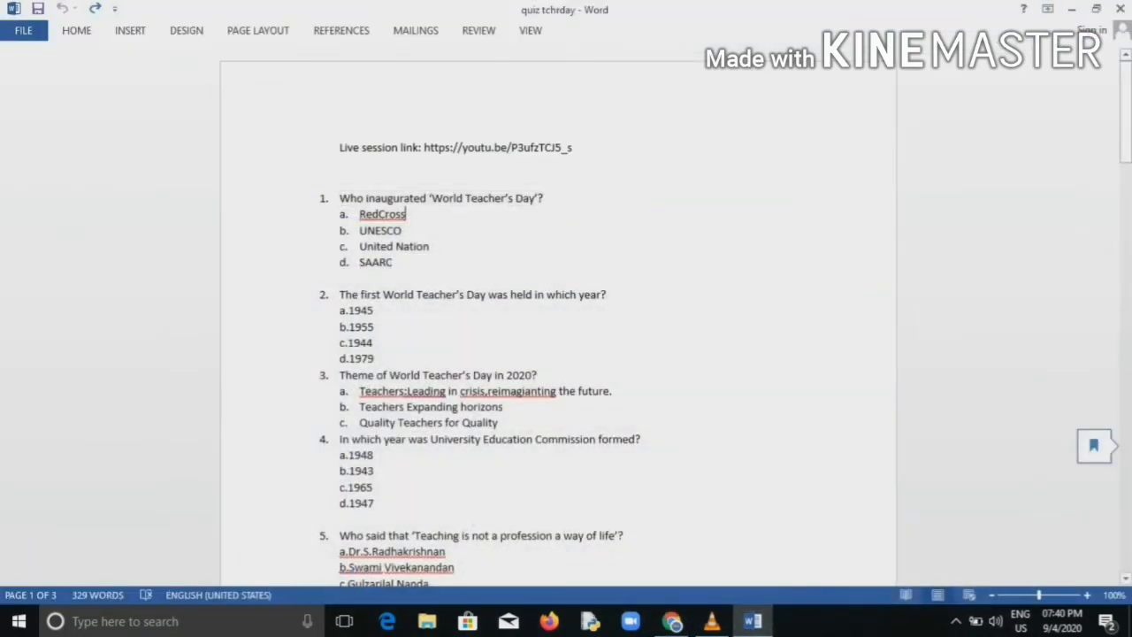
pyautogui.click(544, 198)
pyautogui.moveTo(544, 198); pyautogui.dragTo(341, 199)
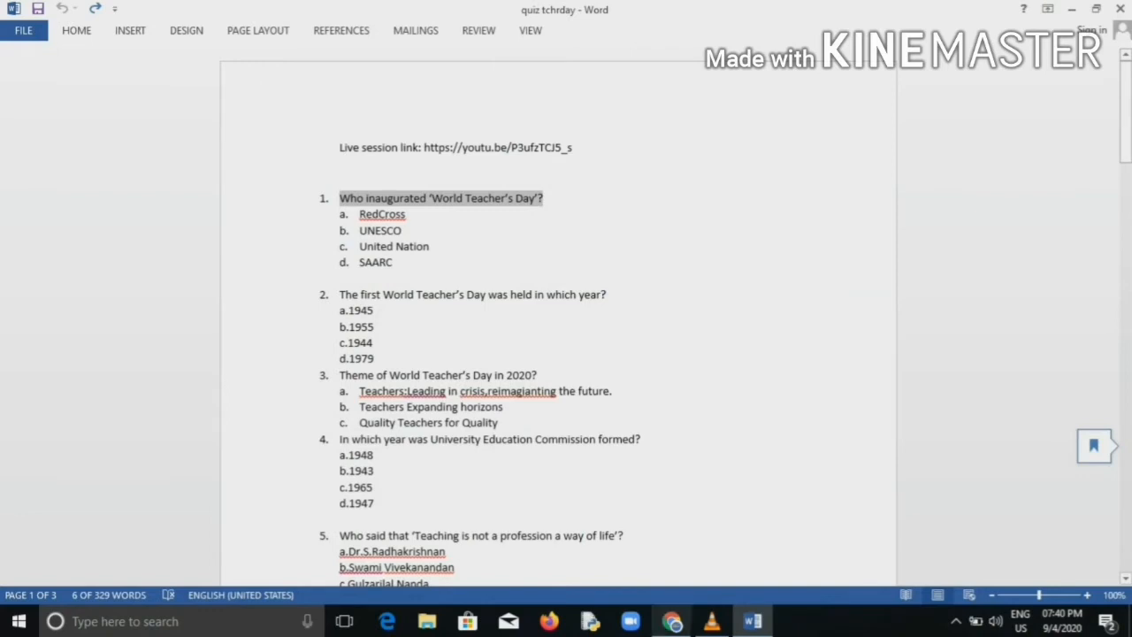
pyautogui.click(672, 620)
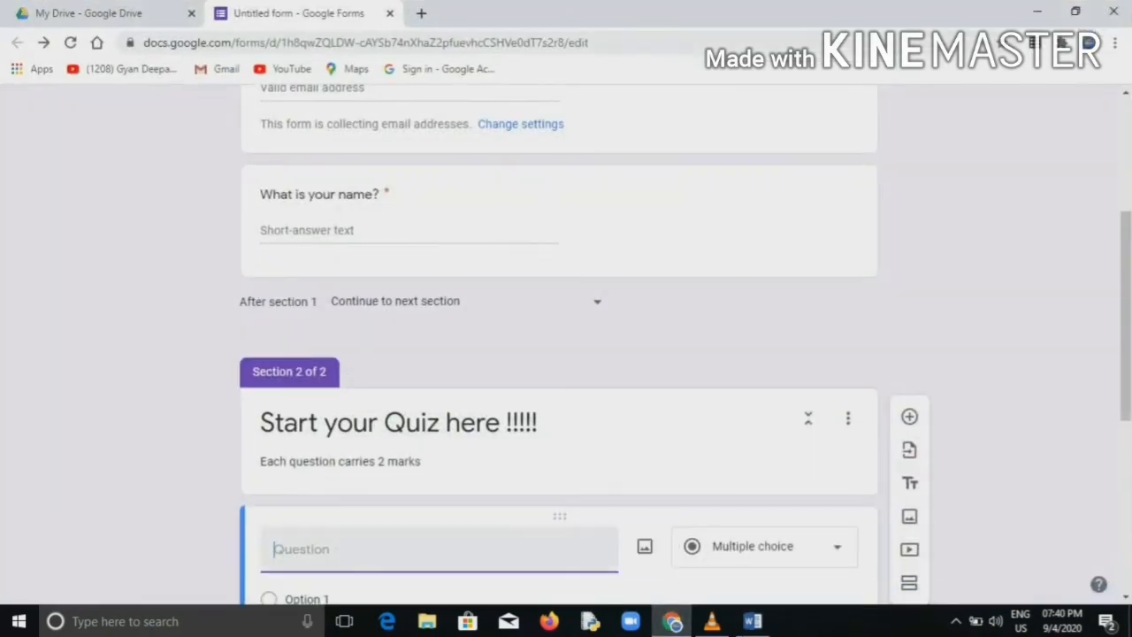
pyautogui.write("1.\tWho inaugurated 'World Teacher's Day'?")
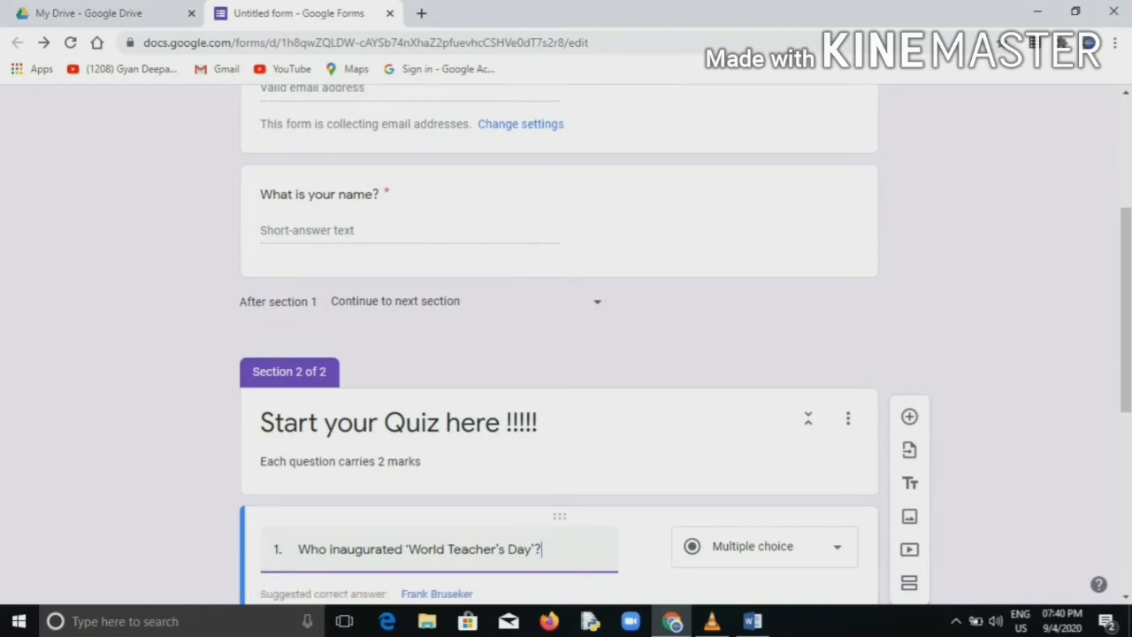
# Copy the options RedCross, UNESCO, United Nation and SAARC from the Word document into the first question's answer choices
pyautogui.click(1038, 13)
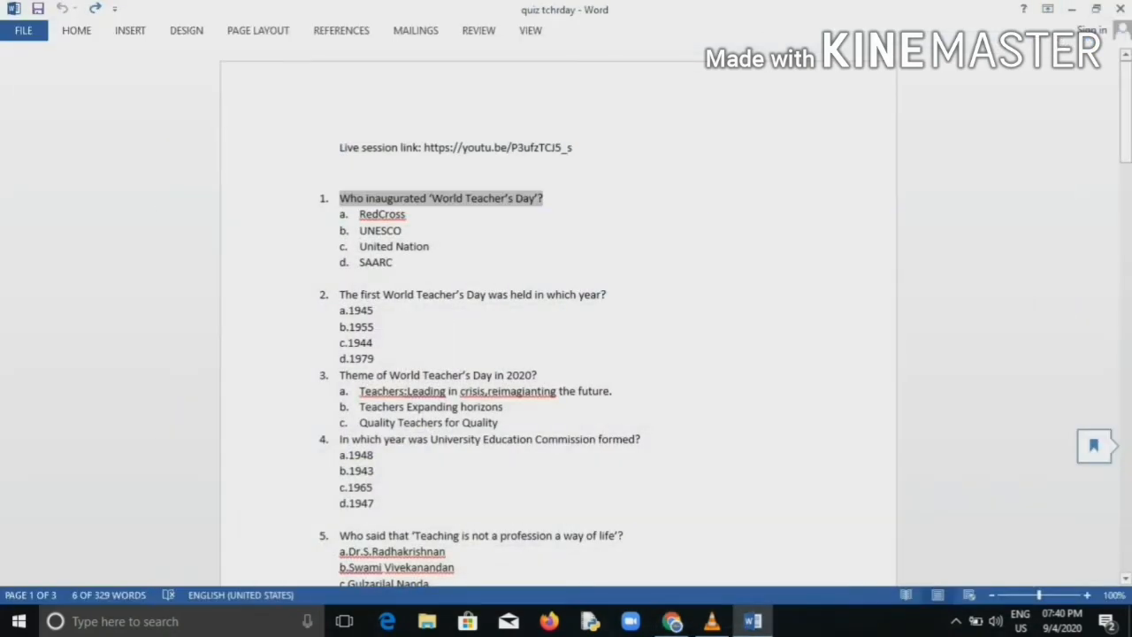
pyautogui.moveTo(359, 214); pyautogui.dragTo(392, 262)
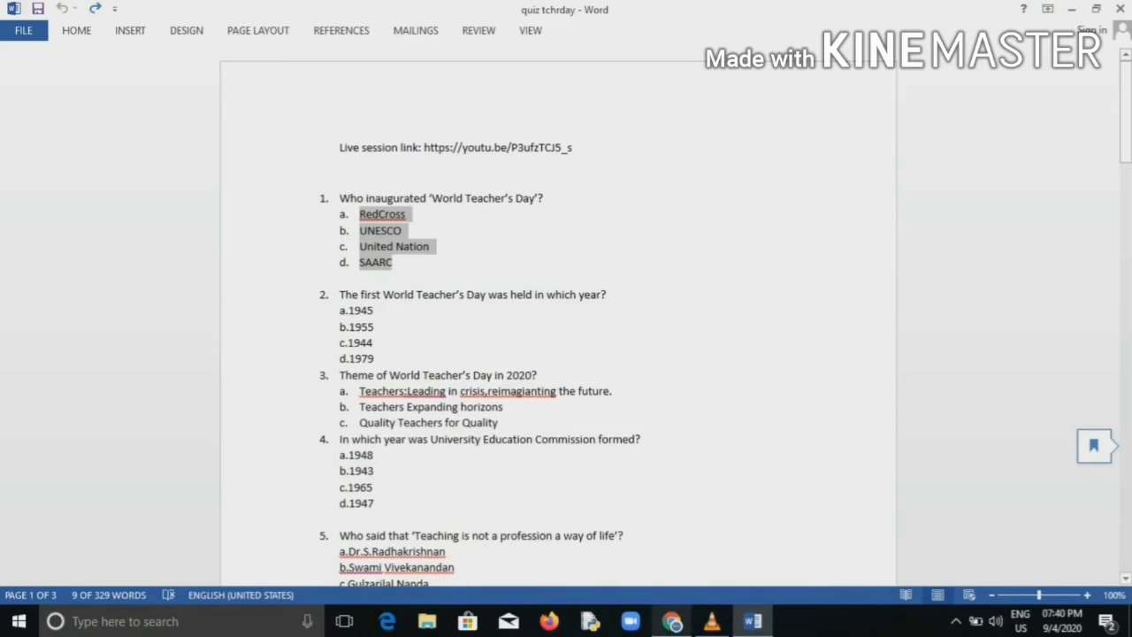
pyautogui.click(672, 621)
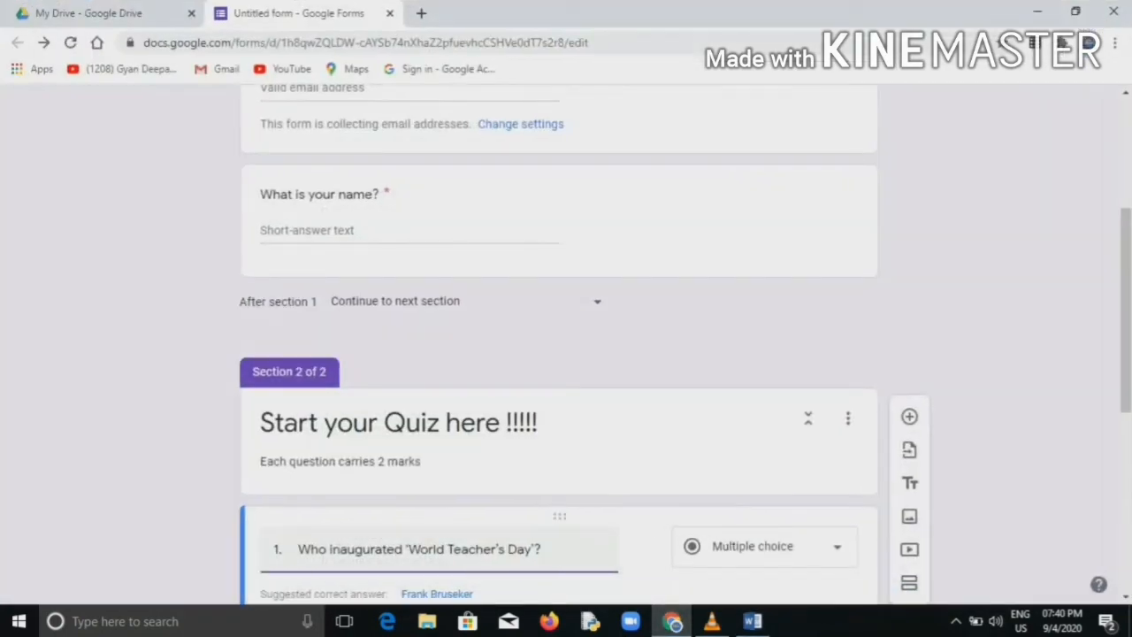
pyautogui.moveTo(1125, 310); pyautogui.dragTo(1125, 387)
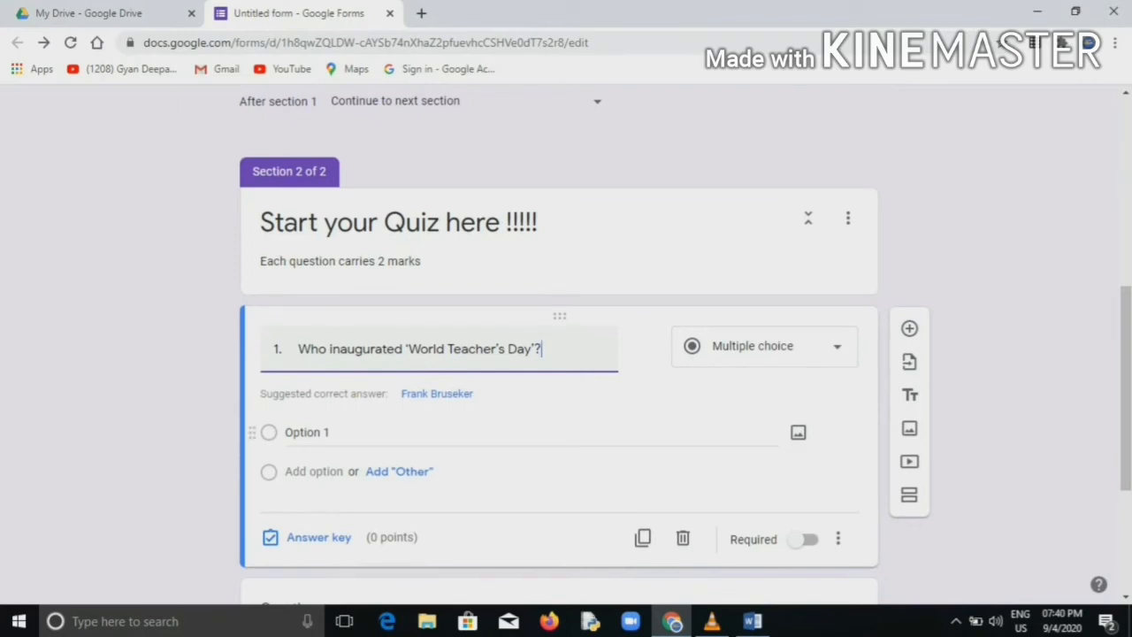
pyautogui.click(307, 432)
pyautogui.write('a. RedCross b. UNESCO c. United Nation d. SAARC')
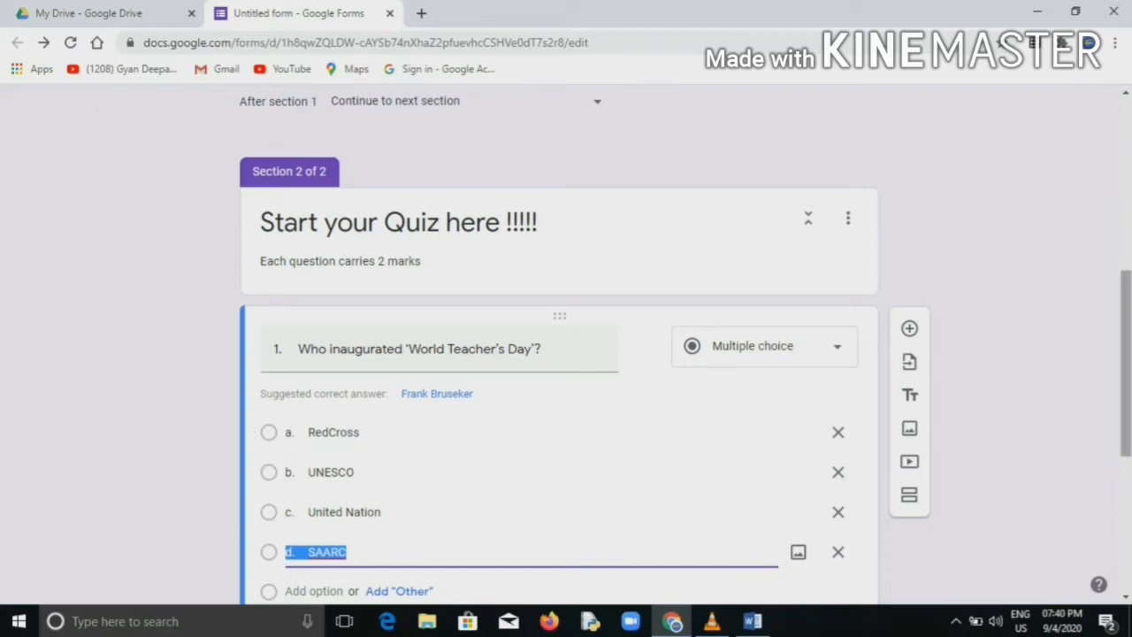
# Set the first question's answer key to UNESCO with 2 points and make the question required
pyautogui.scroll(-2, 566, 345)
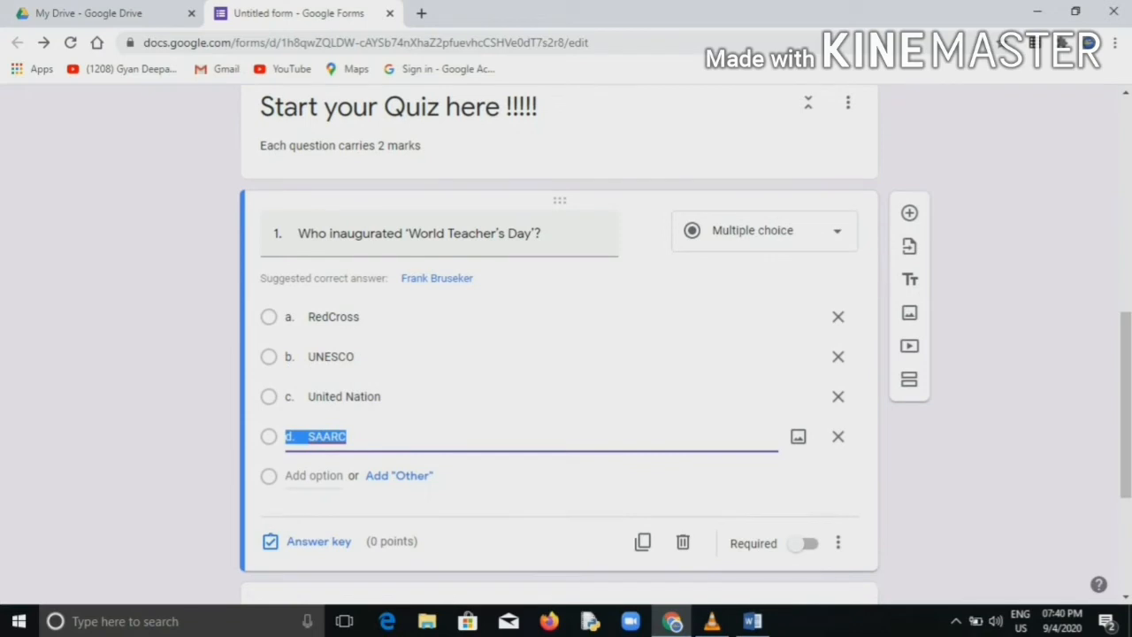
pyautogui.click(309, 541)
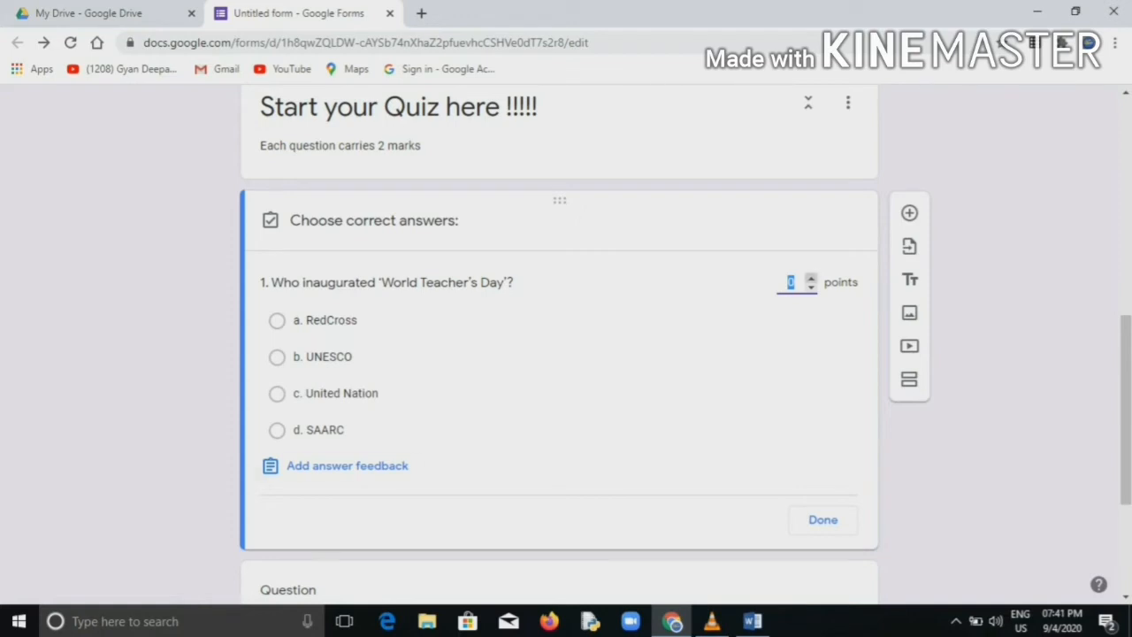
pyautogui.click(811, 278)
pyautogui.click(810, 277)
pyautogui.click(277, 358)
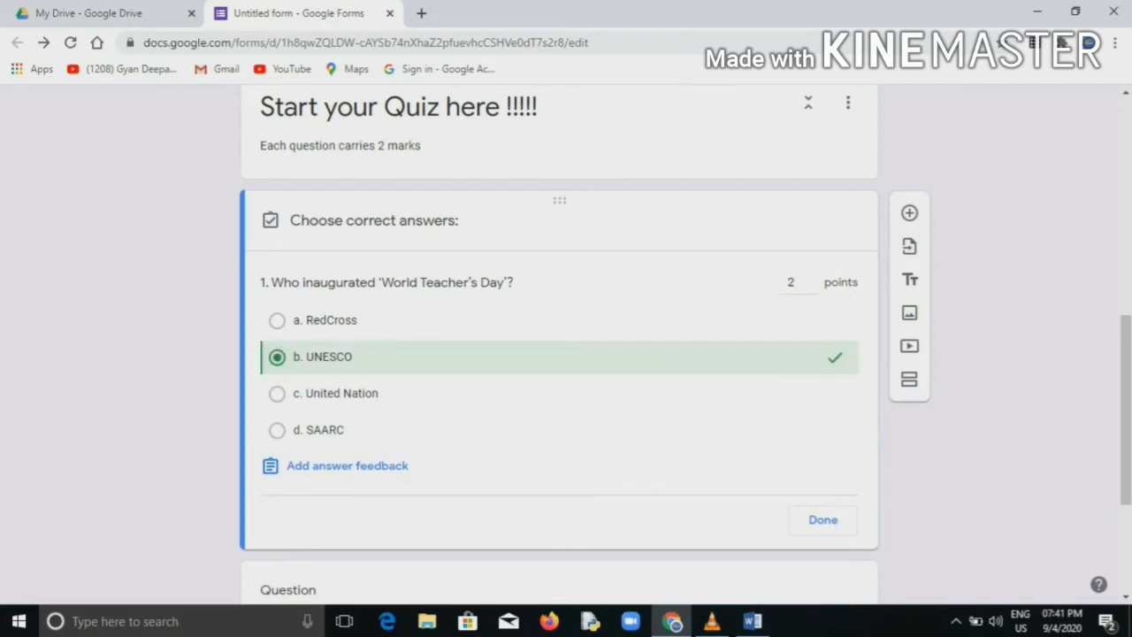
pyautogui.click(818, 520)
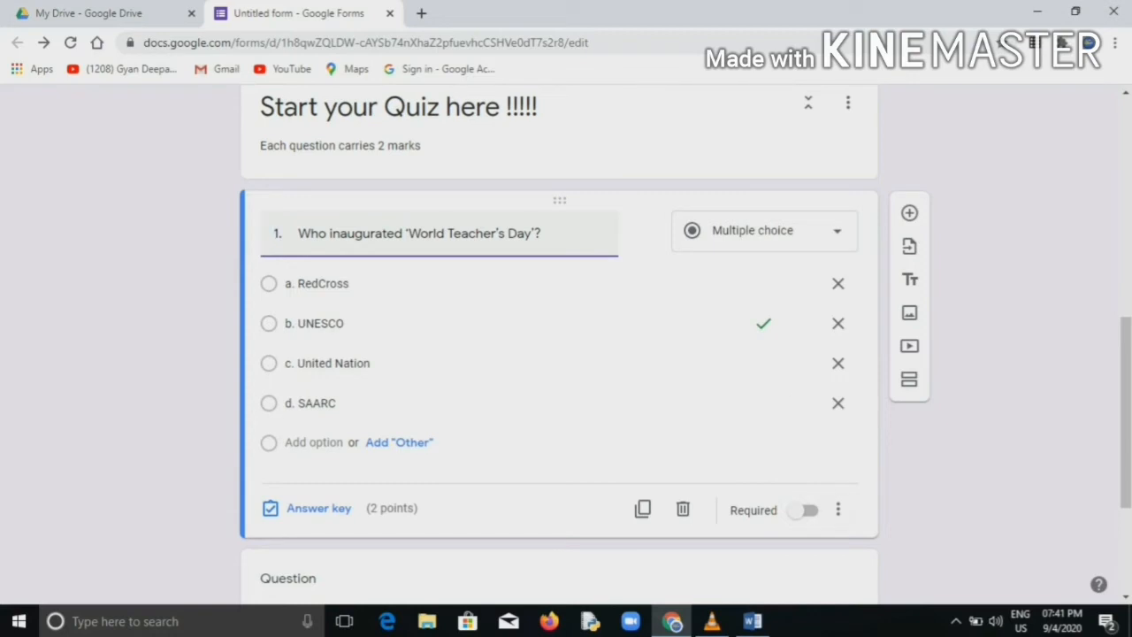
pyautogui.click(803, 510)
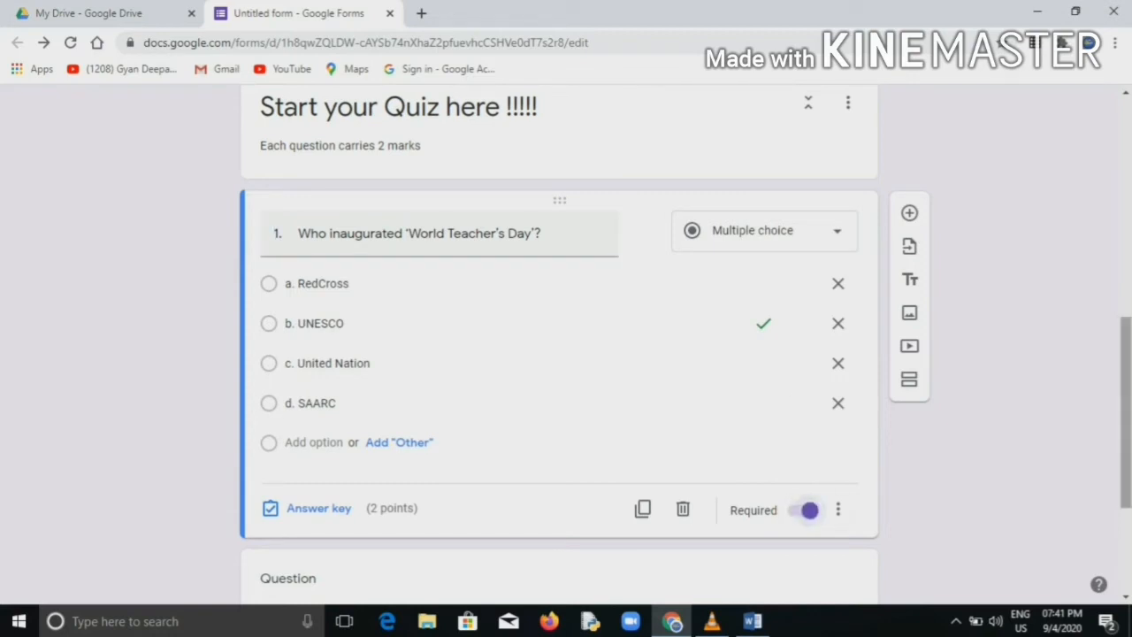
# Copy the question "The first World Teacher's Day was held in which year?" from the Word document into the form's second blank question title
pyautogui.moveTo(1126, 412); pyautogui.dragTo(1126, 492)
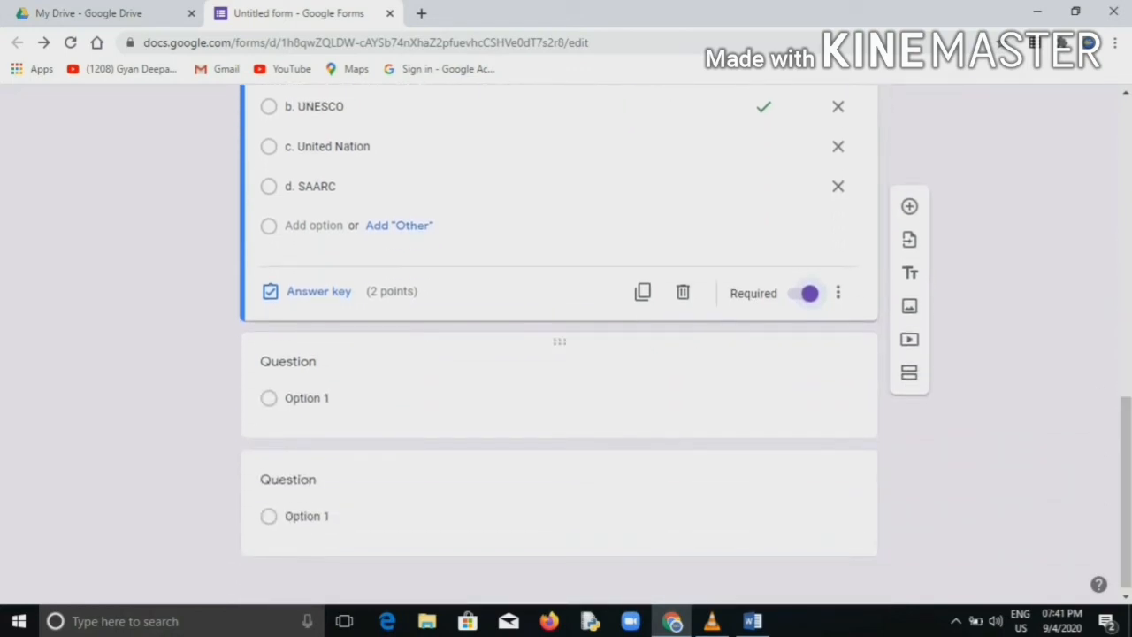
pyautogui.click(353, 363)
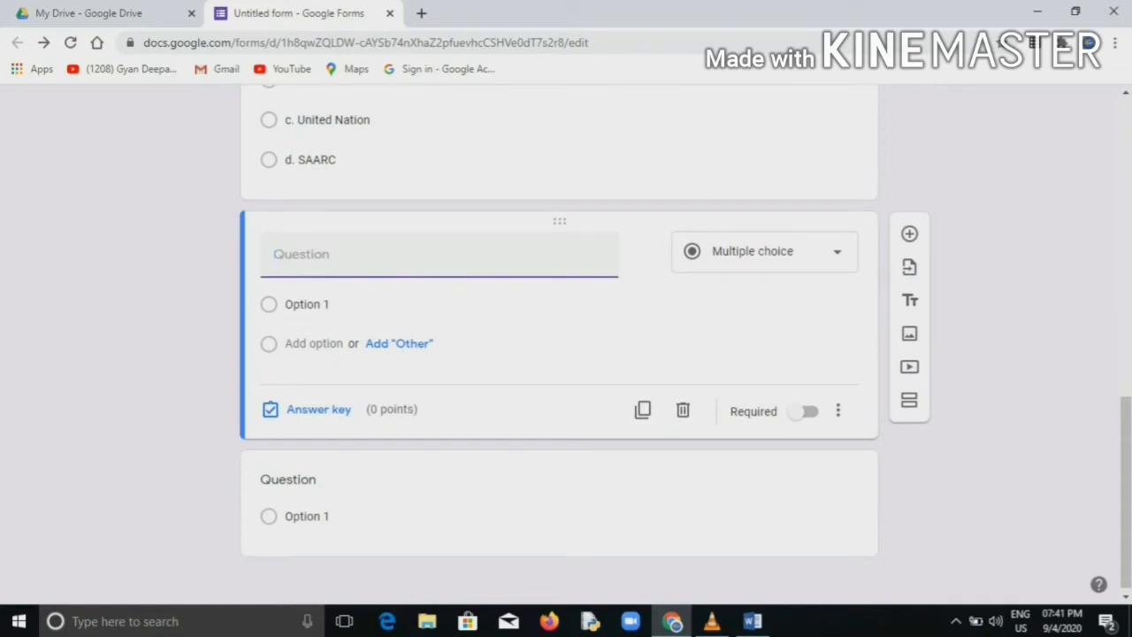
pyautogui.click(751, 621)
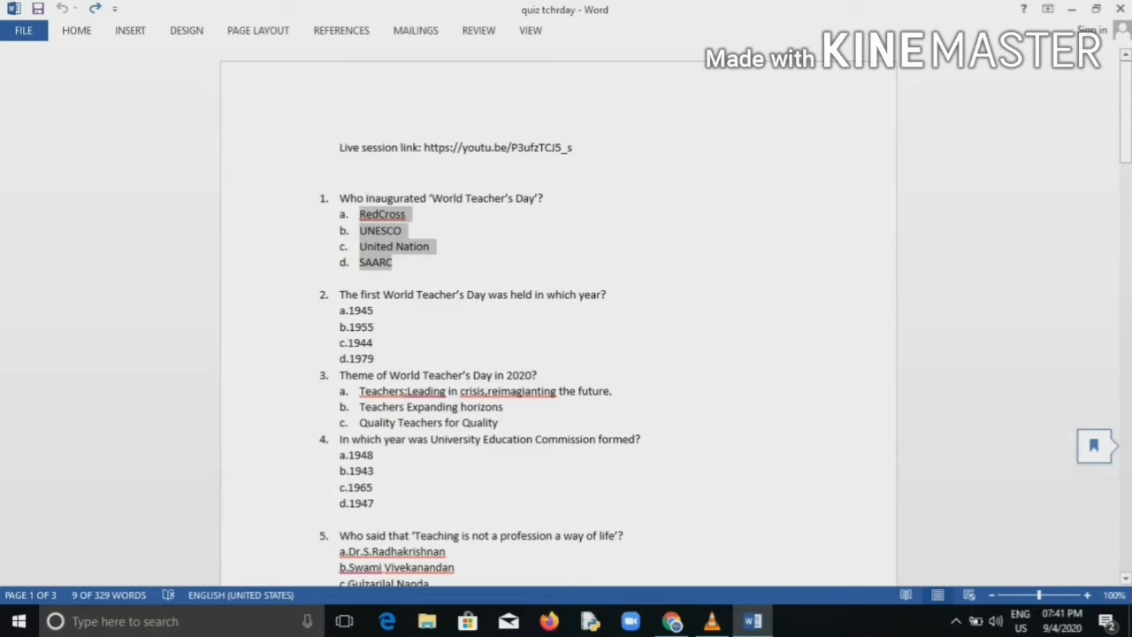
pyautogui.moveTo(339, 294); pyautogui.dragTo(612, 294)
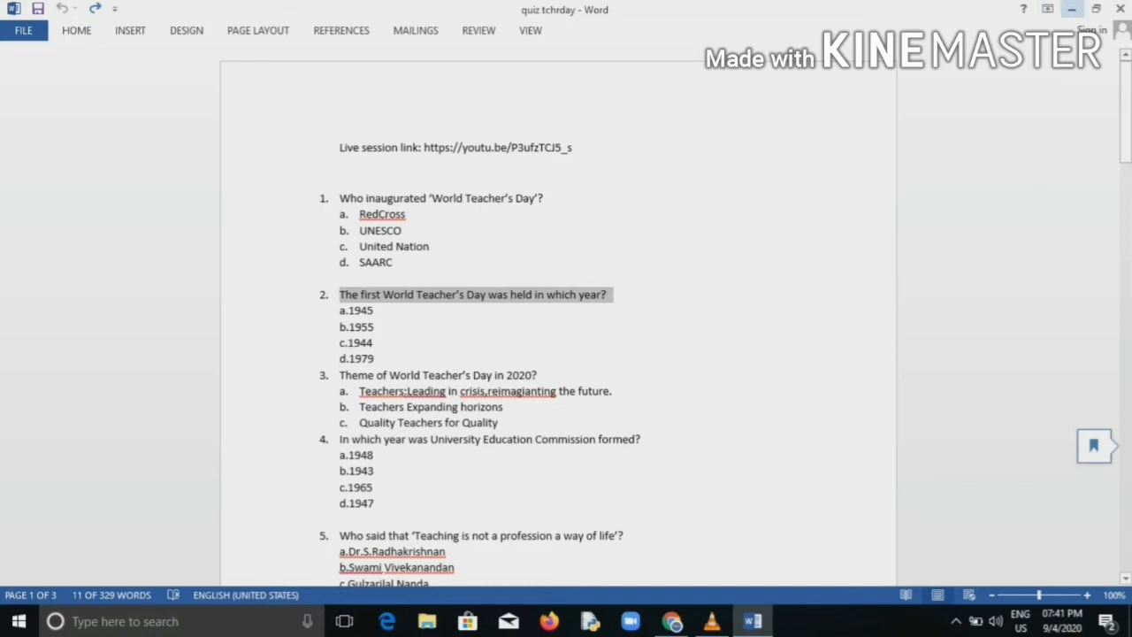
pyautogui.click(1071, 9)
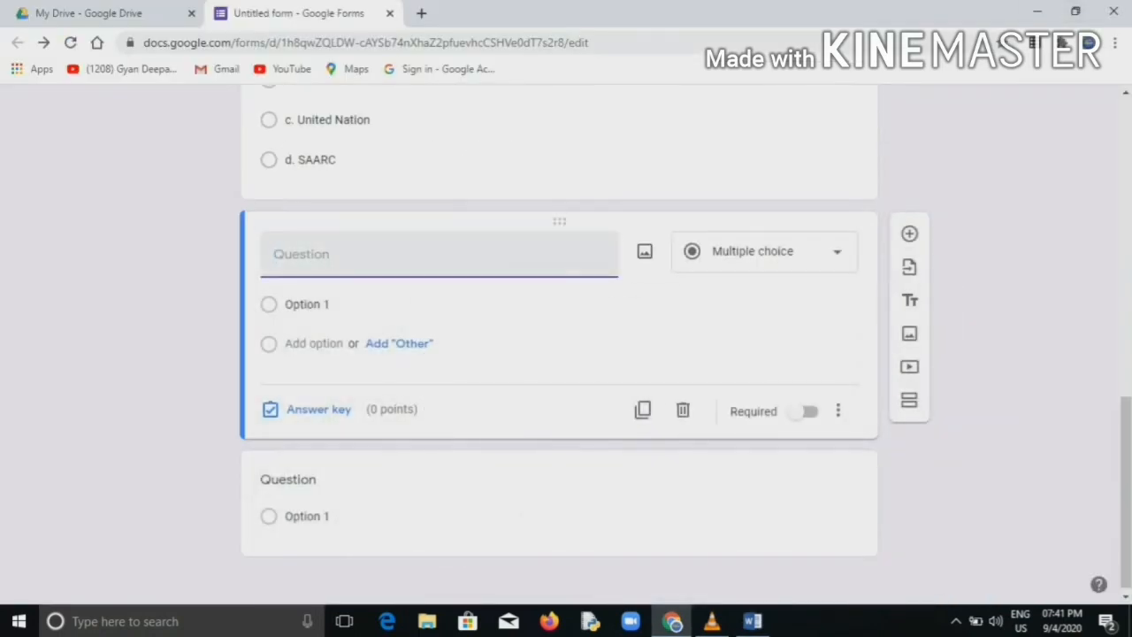
pyautogui.write('2.\tThe first World Teacher’s Day was held in which year?')
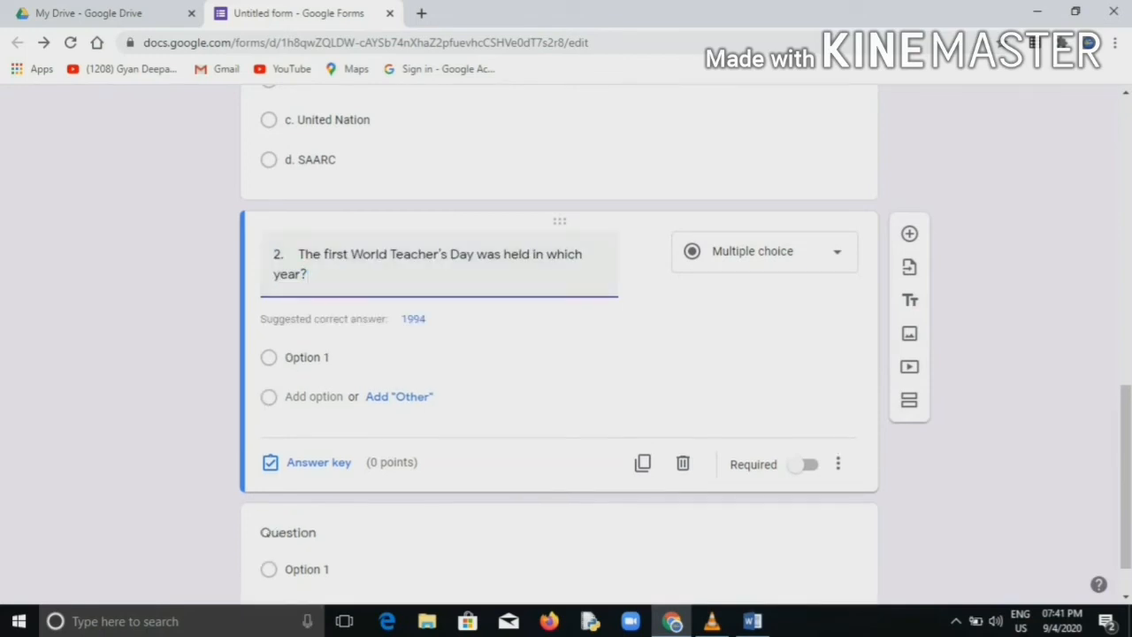
pyautogui.click(1038, 12)
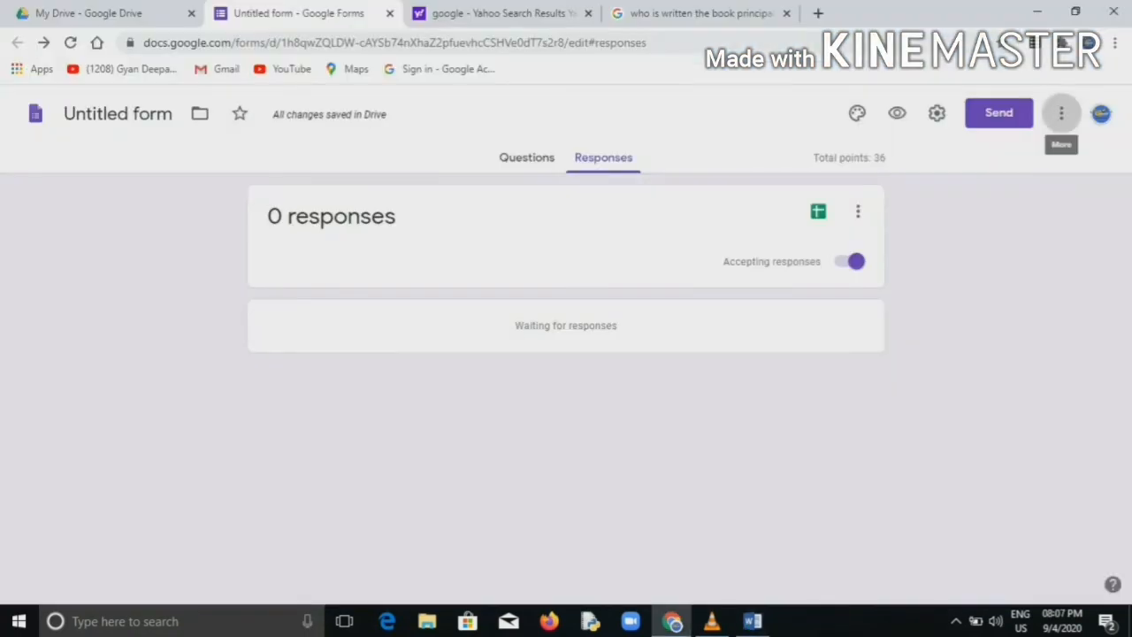
# Search the form's add-on marketplace for "google forms timer" and look through the matching add-ons
pyautogui.click(1061, 113)
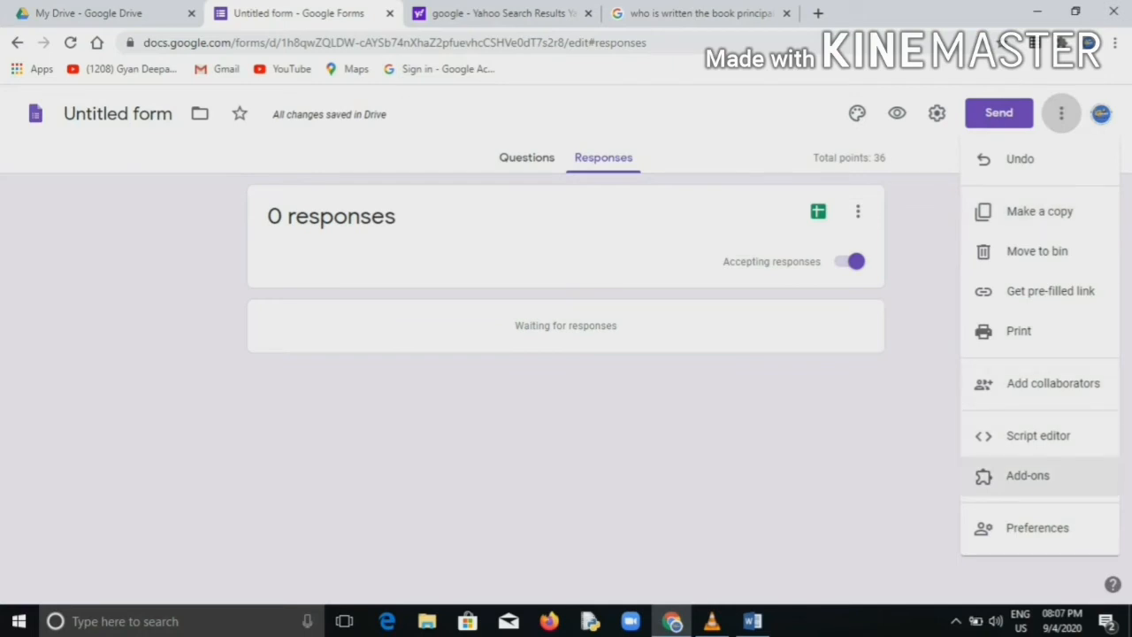
pyautogui.click(1028, 475)
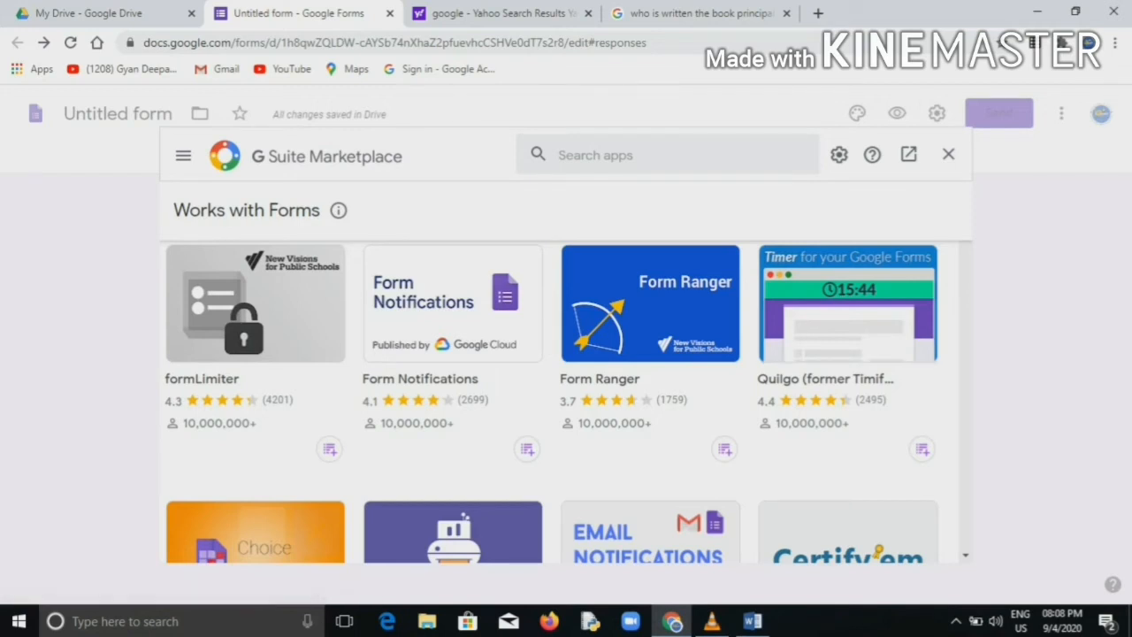
pyautogui.click(610, 155)
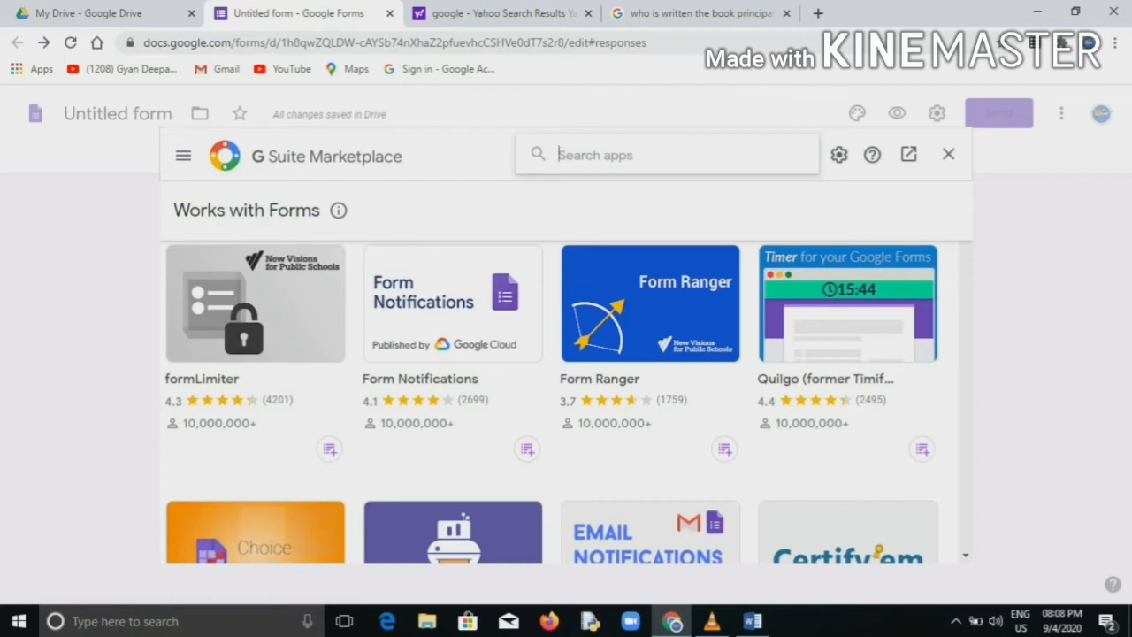
pyautogui.write('g')
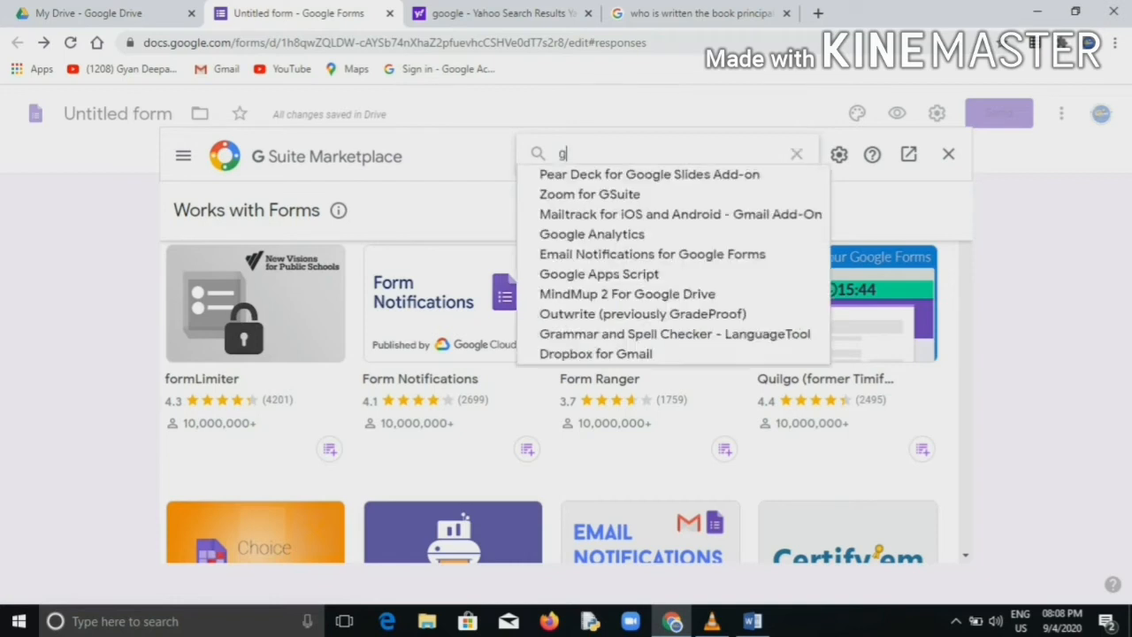
pyautogui.write('oo')
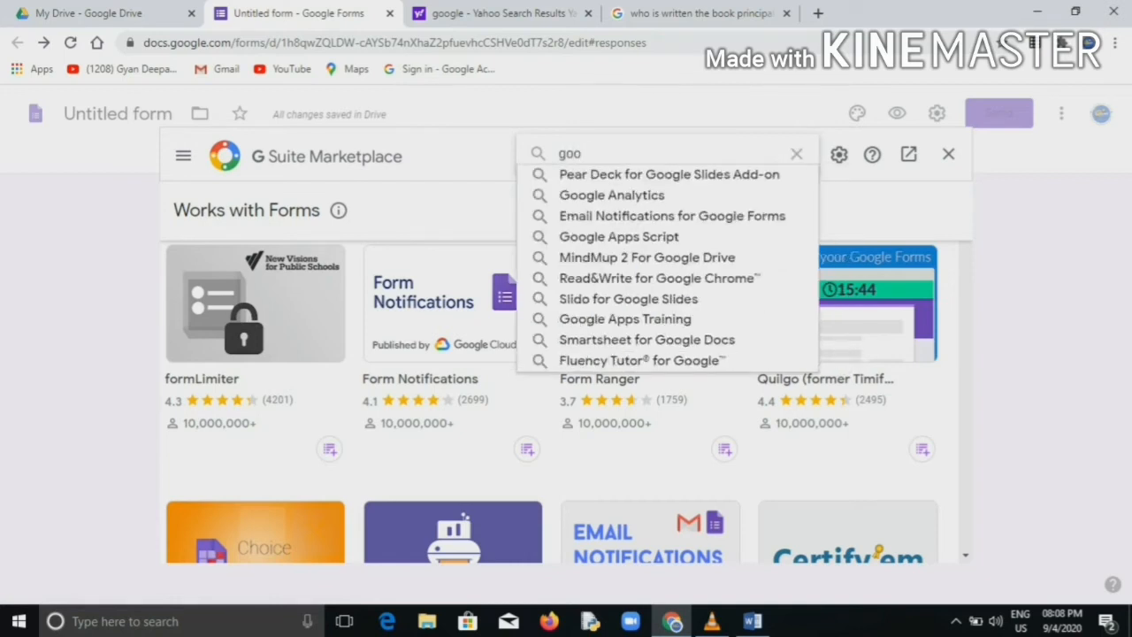
pyautogui.write('gle form')
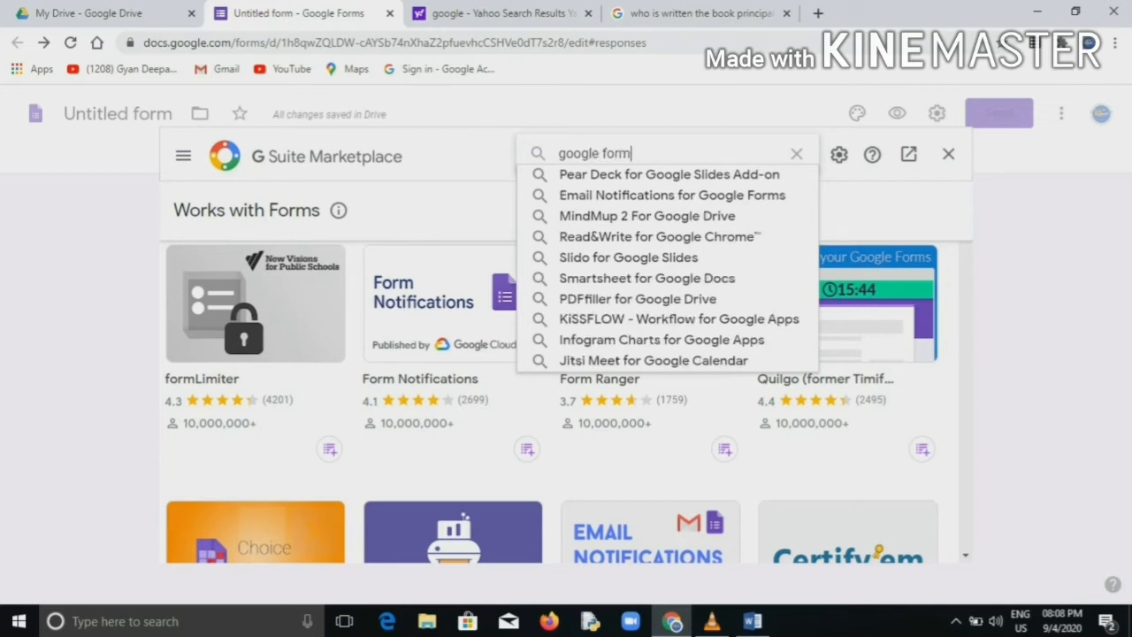
pyautogui.write('s ')
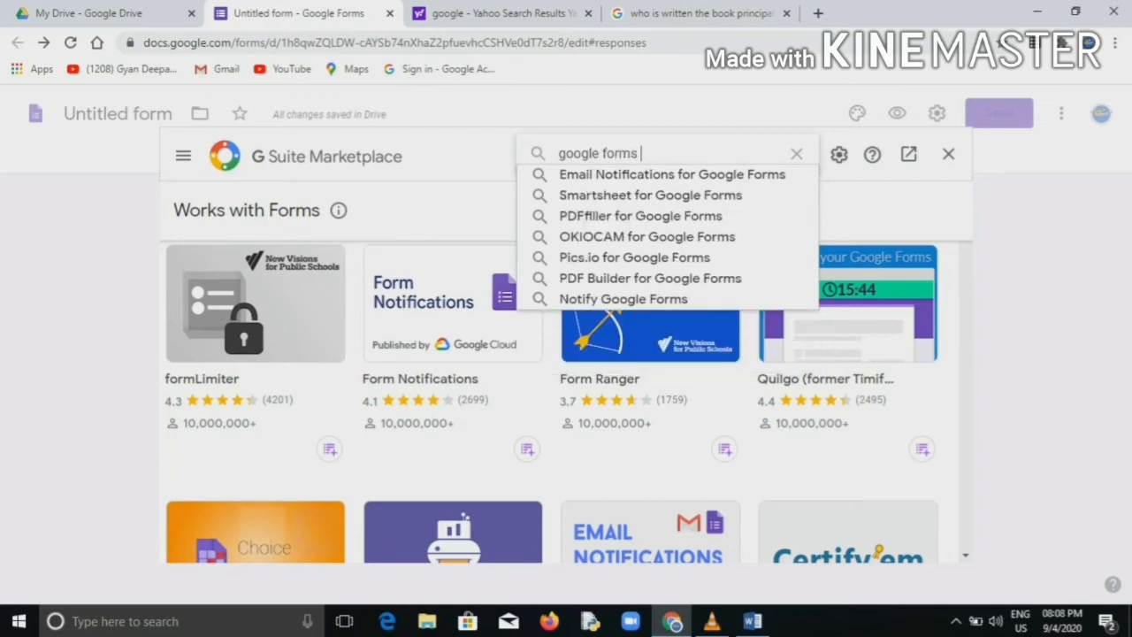
pyautogui.write('timer')
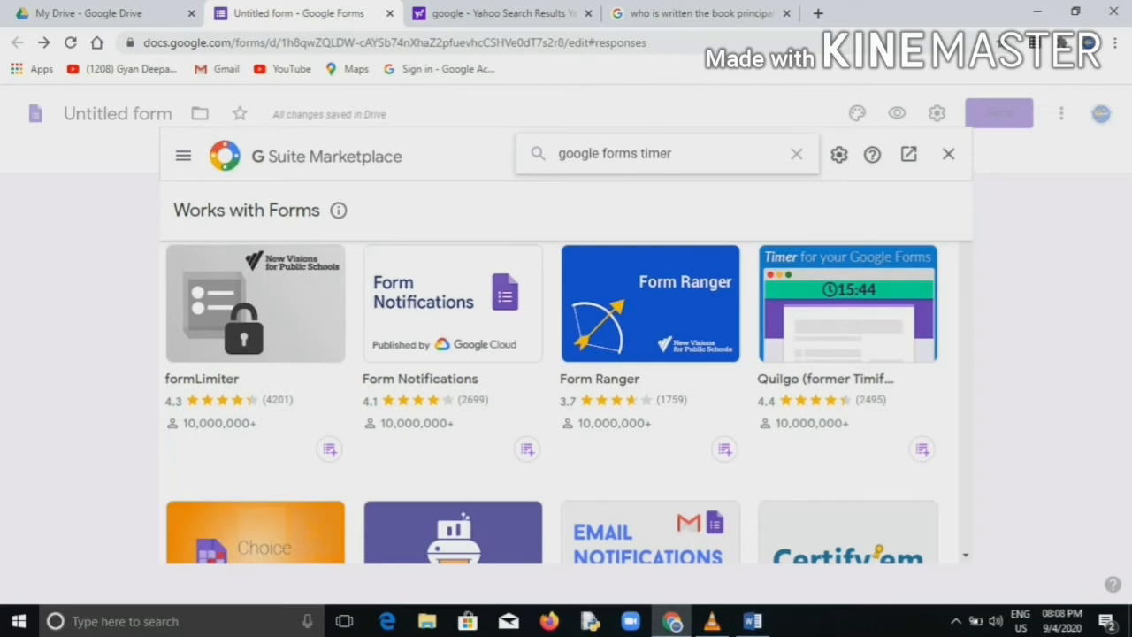
pyautogui.press('Return')
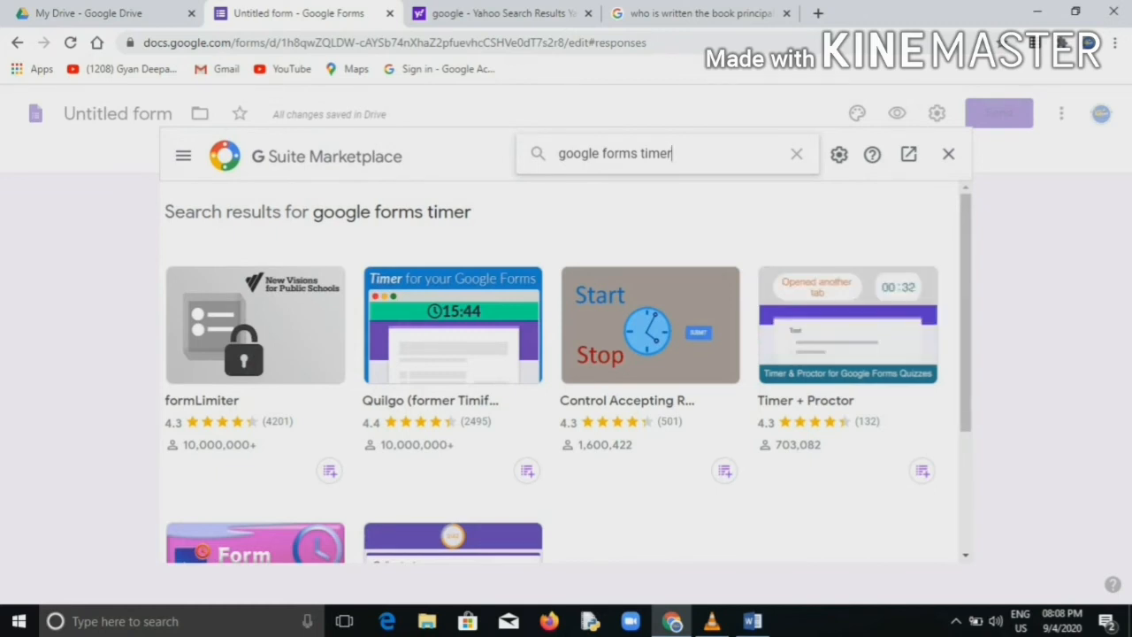
pyautogui.scroll(-2, 566, 371)
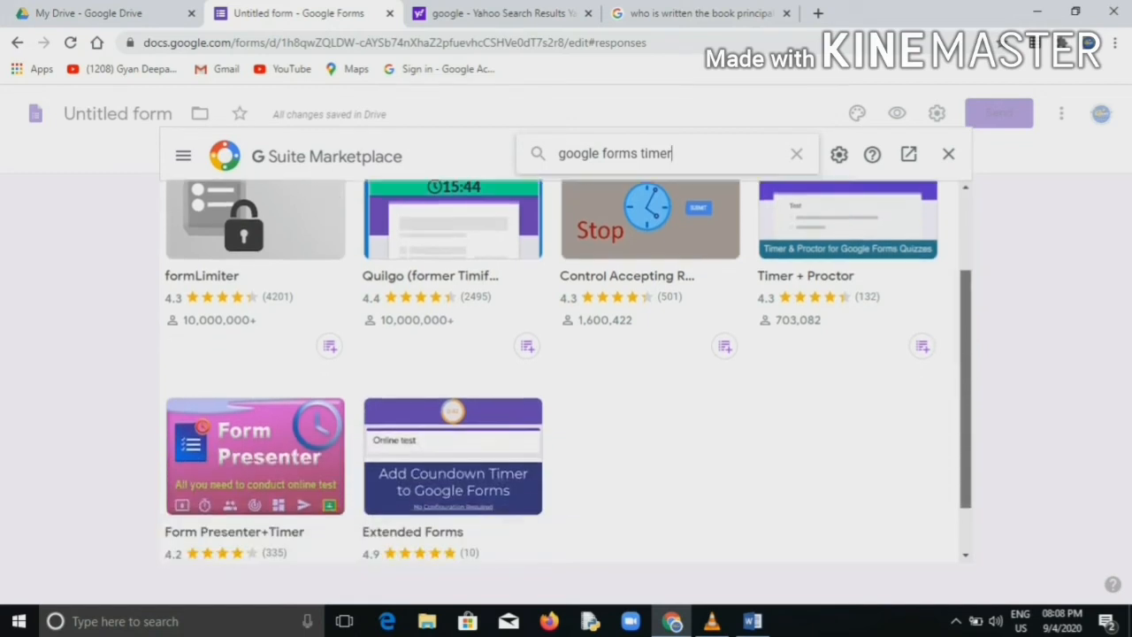
pyautogui.scroll(-1, 566, 371)
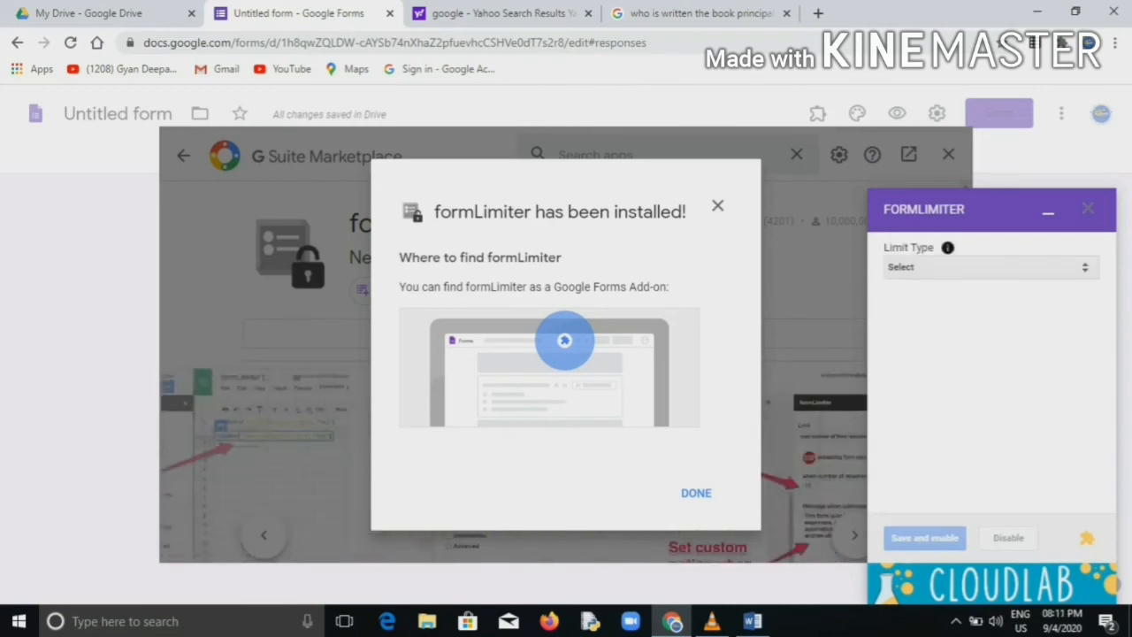
# Finish the formLimiter installation and set a date and time limit that stops accepting responses on 09/05/2020 at 1:00 PM
pyautogui.click(696, 494)
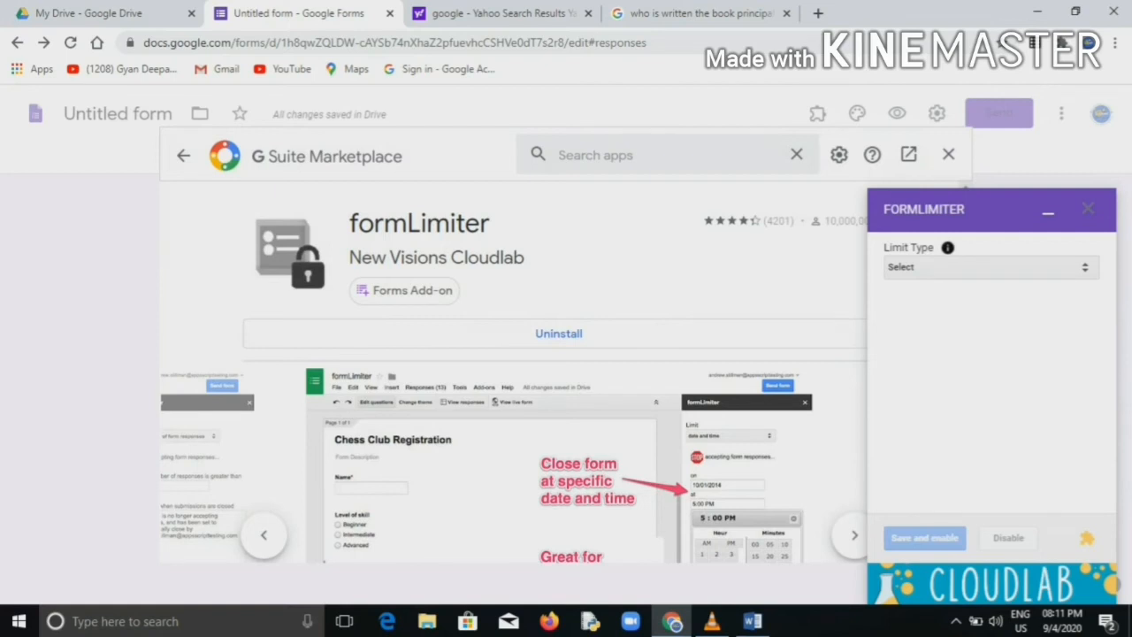
pyautogui.click(990, 267)
pyautogui.click(990, 267)
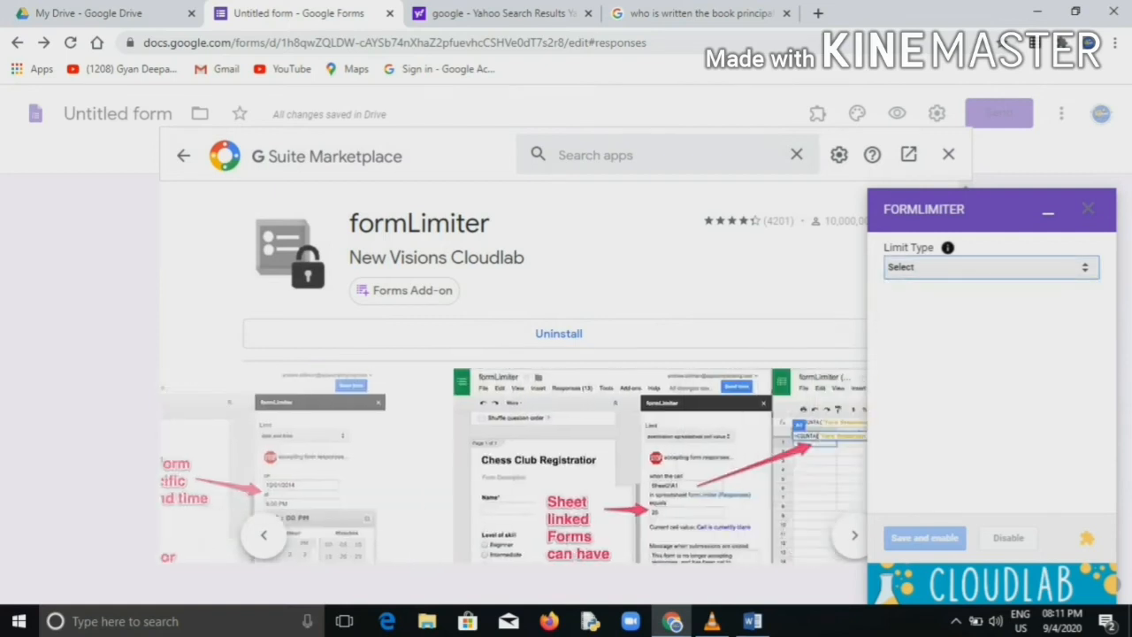
pyautogui.click(990, 267)
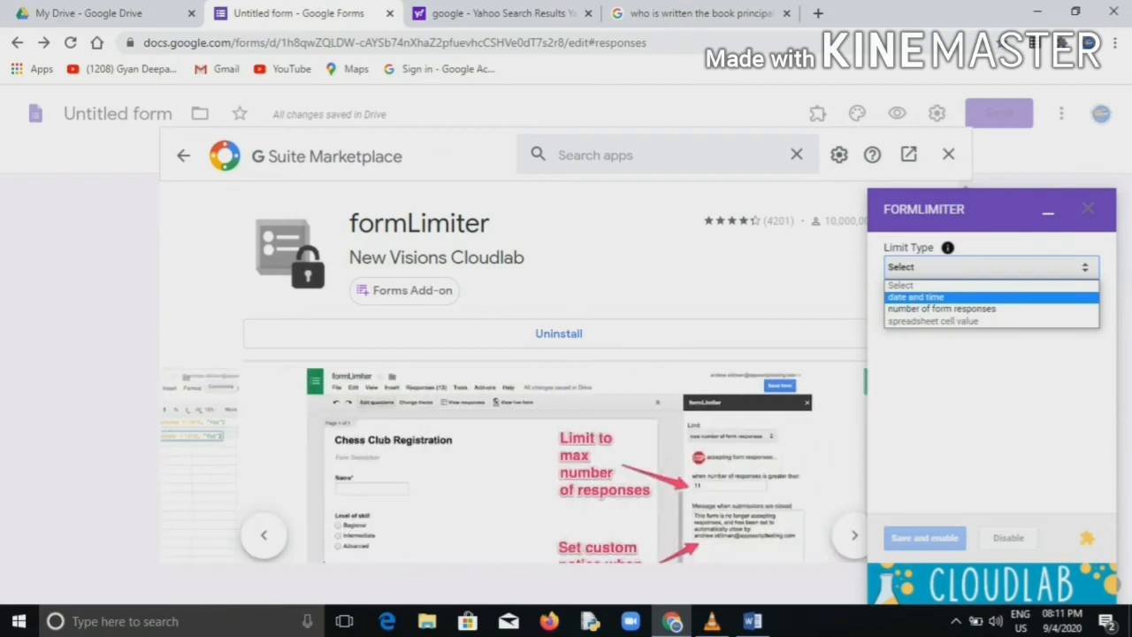
pyautogui.click(916, 297)
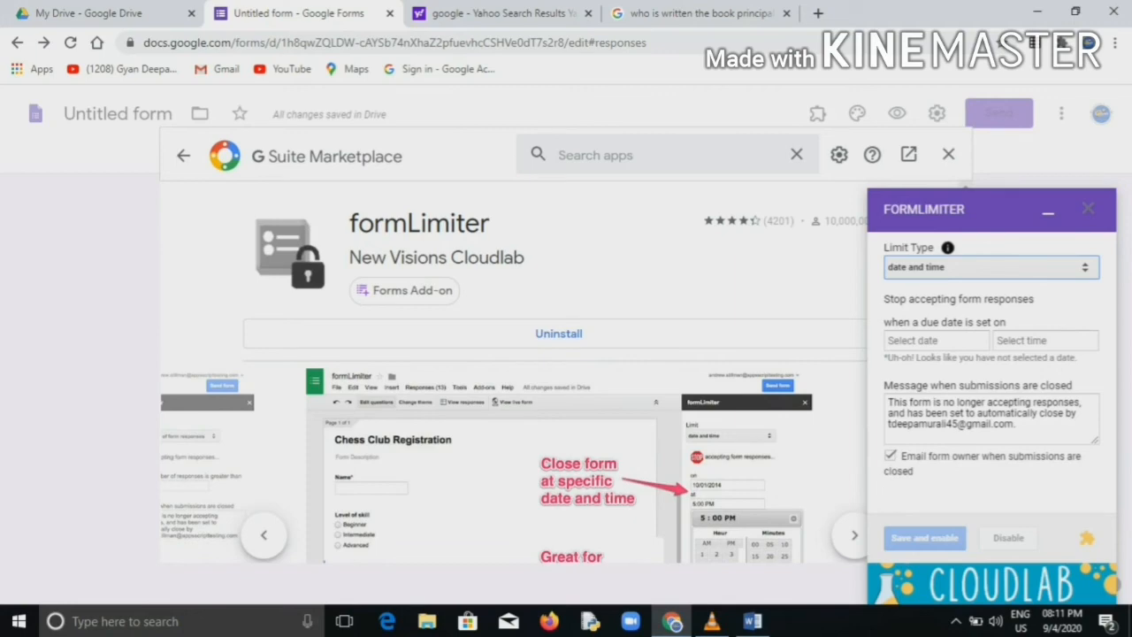
pyautogui.click(936, 340)
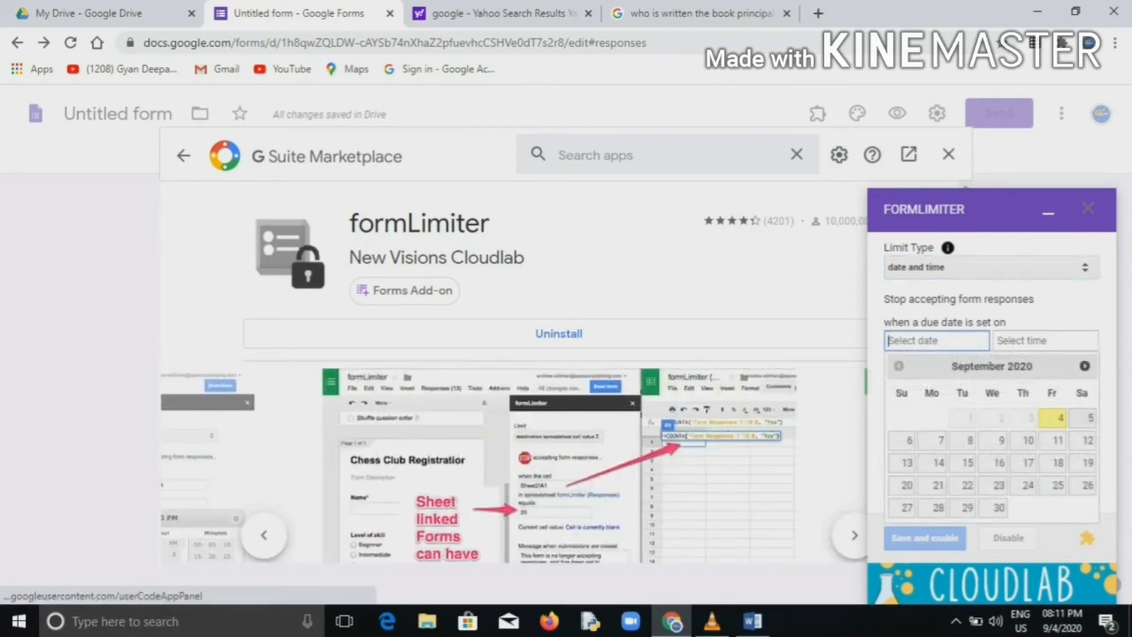
pyautogui.click(1084, 419)
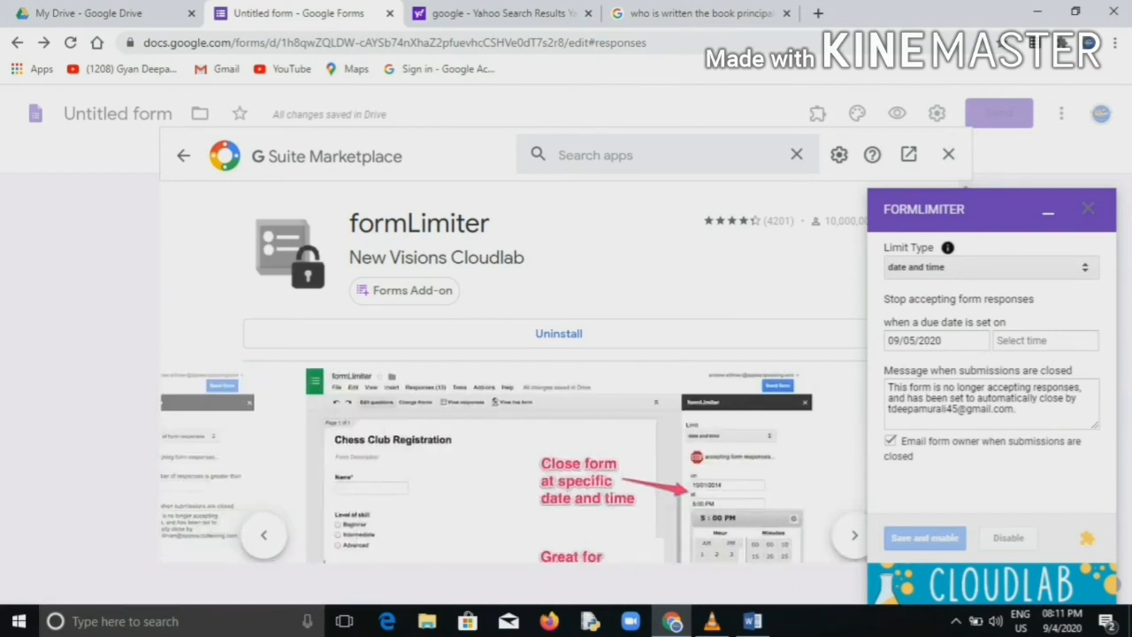
pyautogui.click(1046, 341)
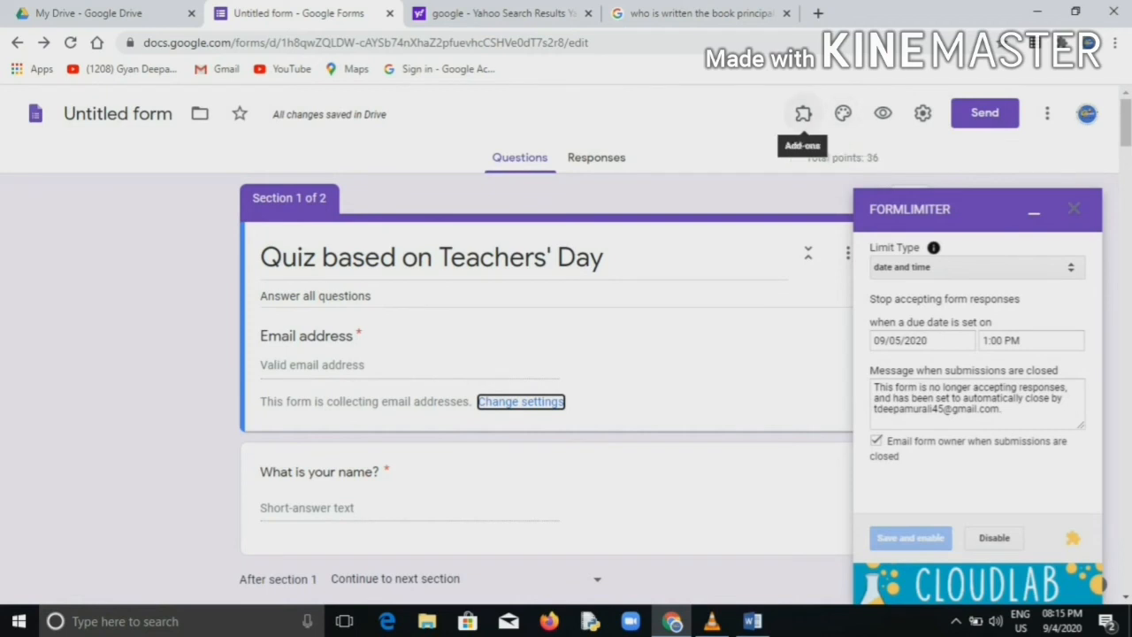
# Check the form's list of installed add-ons for formLimiter
pyautogui.click(803, 114)
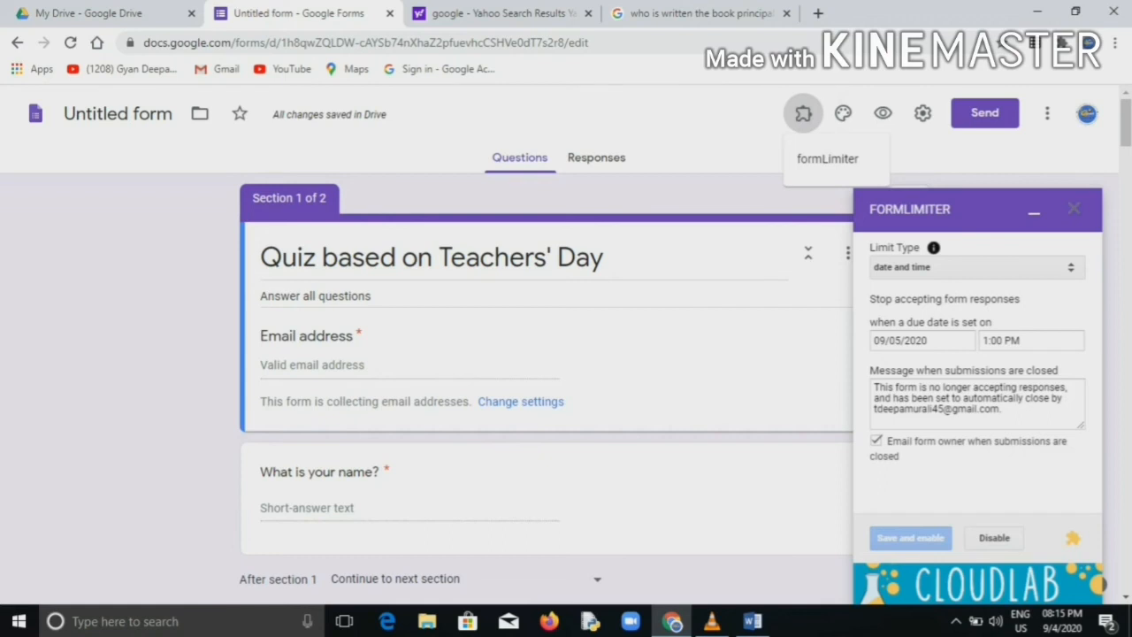
pyautogui.press('Escape')
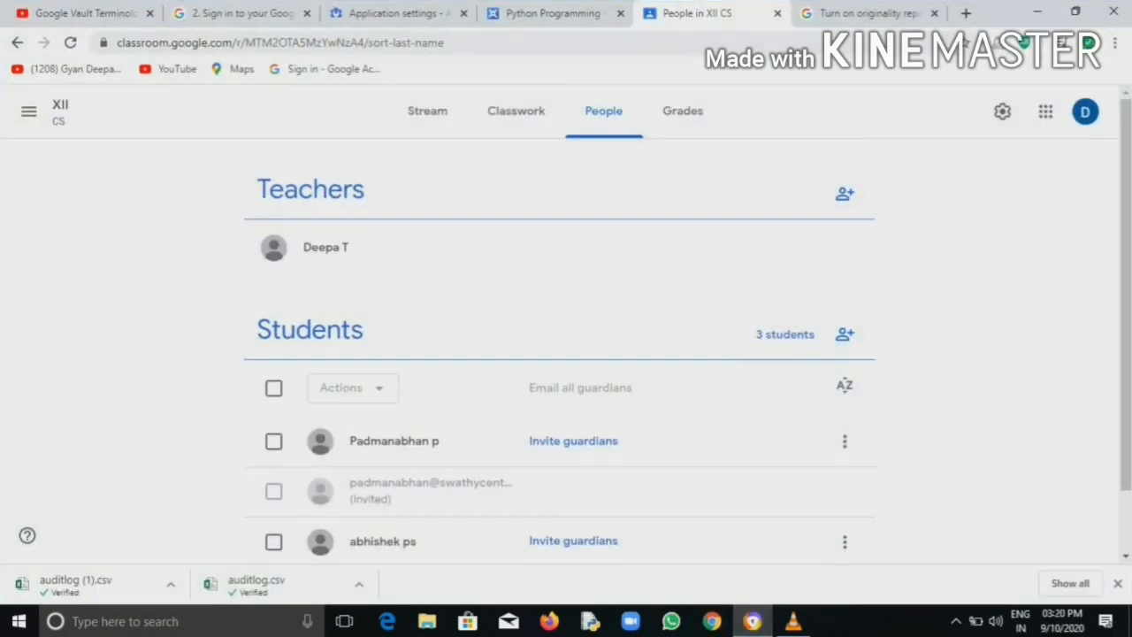
# In Google Classroom, review the XII CS class's classwork: the chapter notes, Data File Handling in Python and File handling Quiz
pyautogui.click(18, 42)
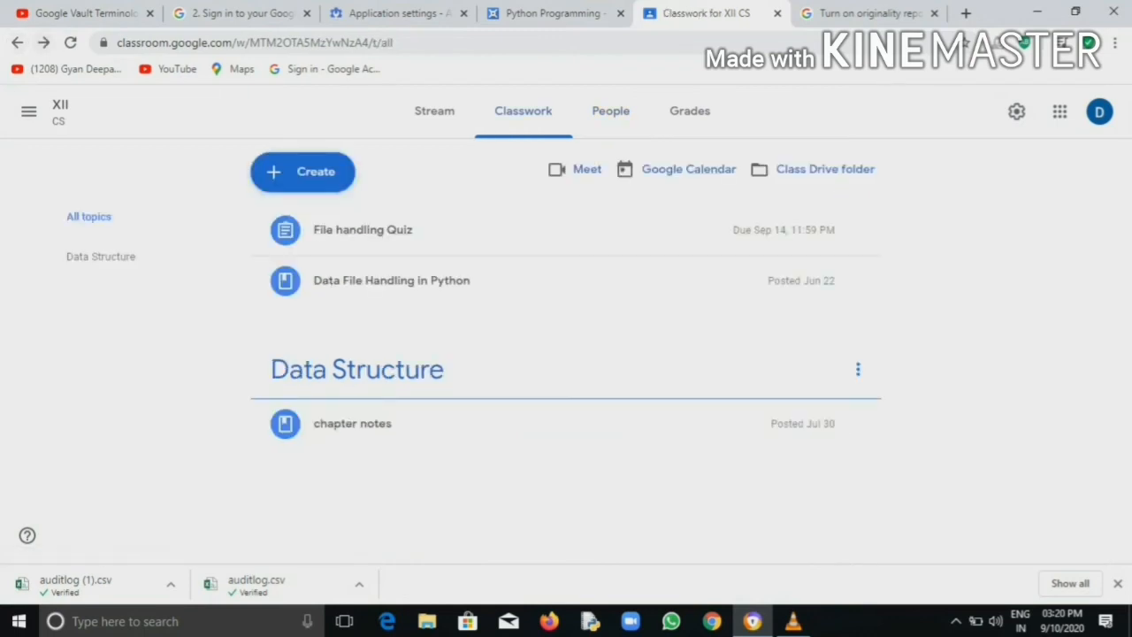
pyautogui.click(18, 42)
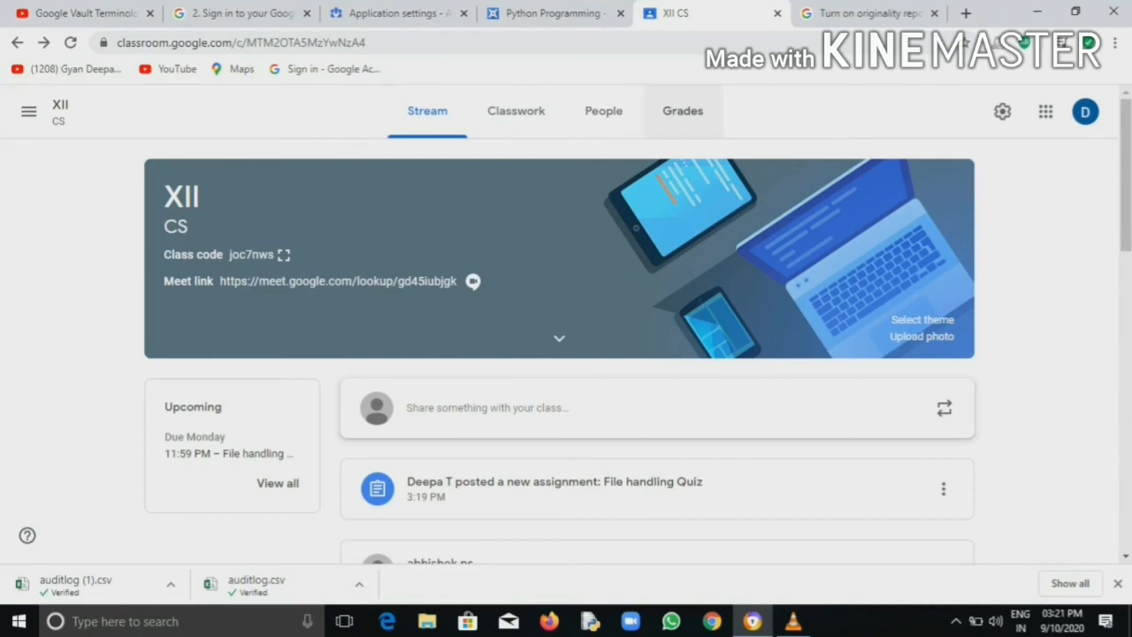
pyautogui.click(516, 110)
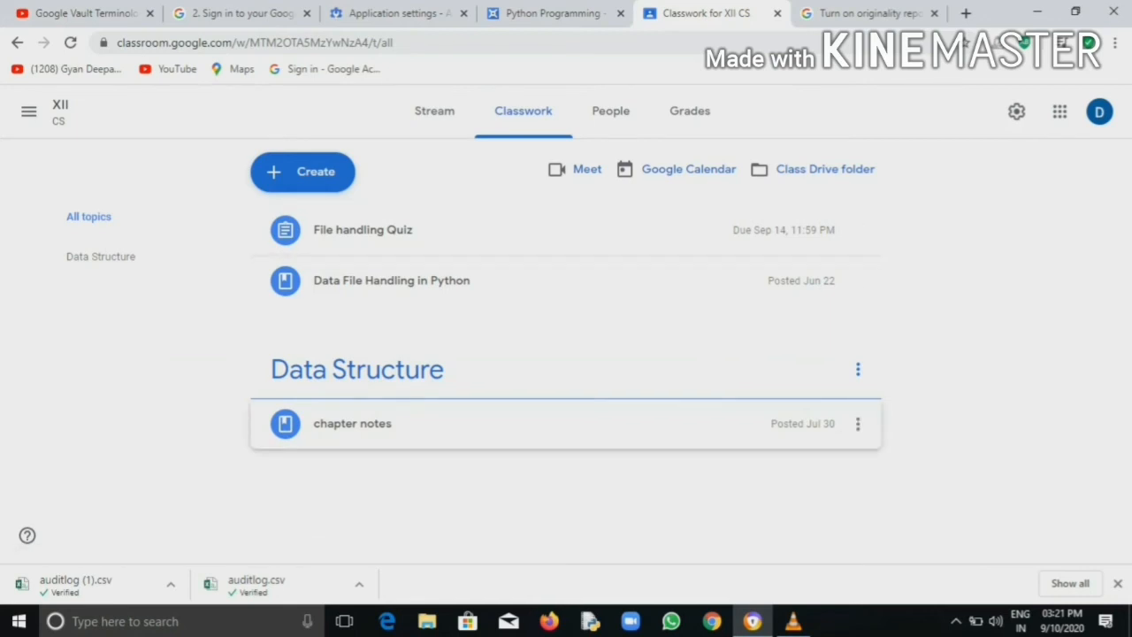
pyautogui.click(352, 423)
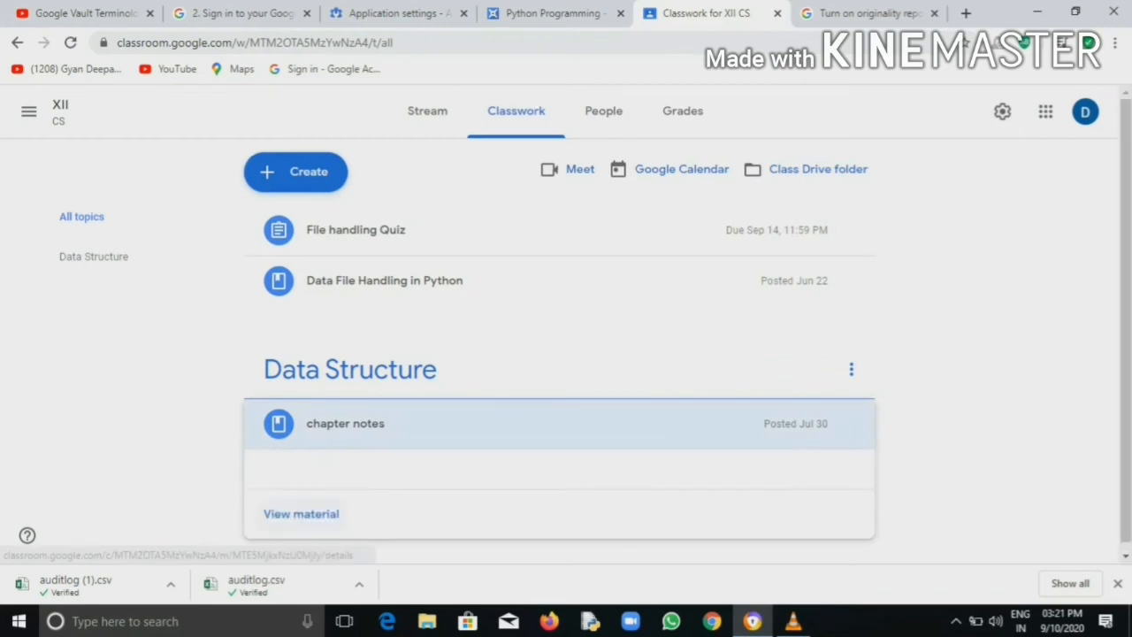
pyautogui.click(384, 281)
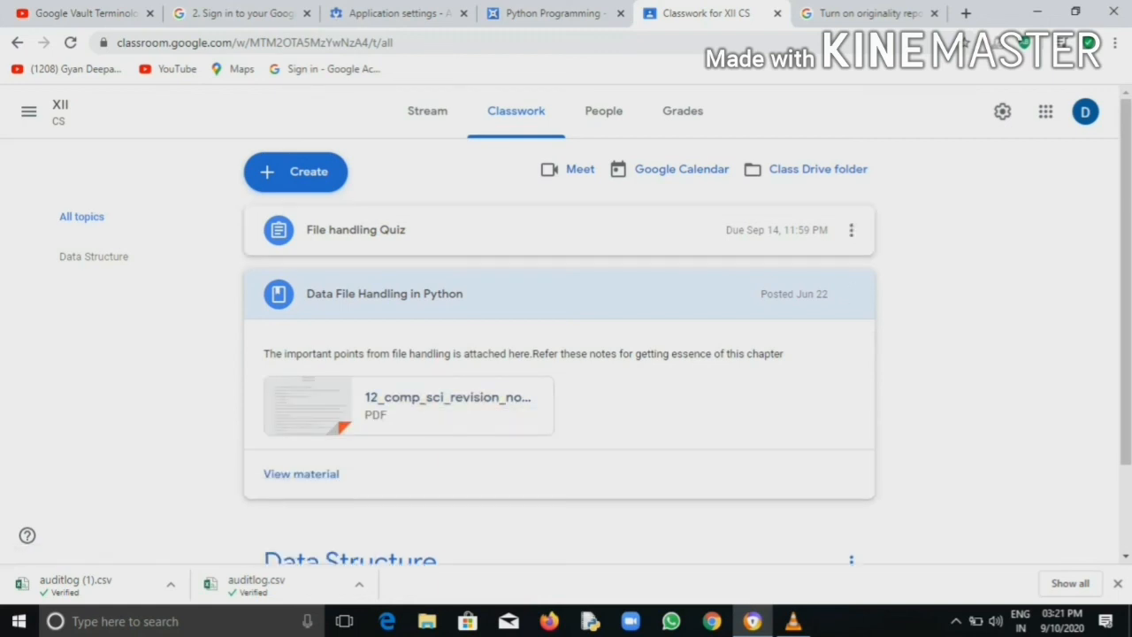
pyautogui.click(372, 230)
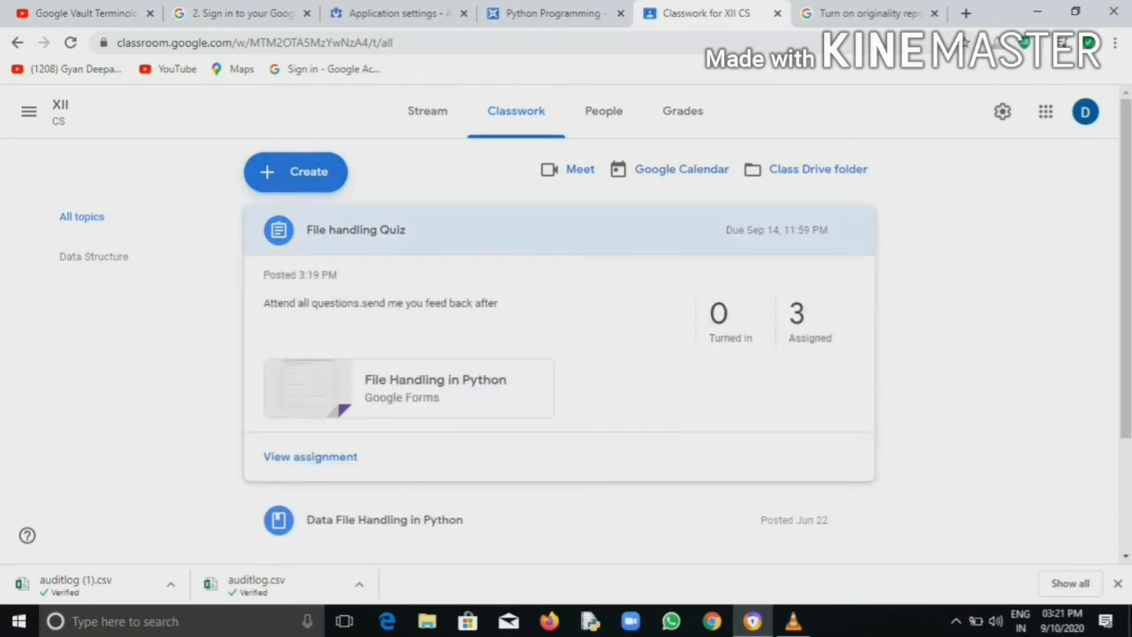
# Create a quiz assignment for the XII CS class with the title "Term End Examination 2020"
pyautogui.click(296, 171)
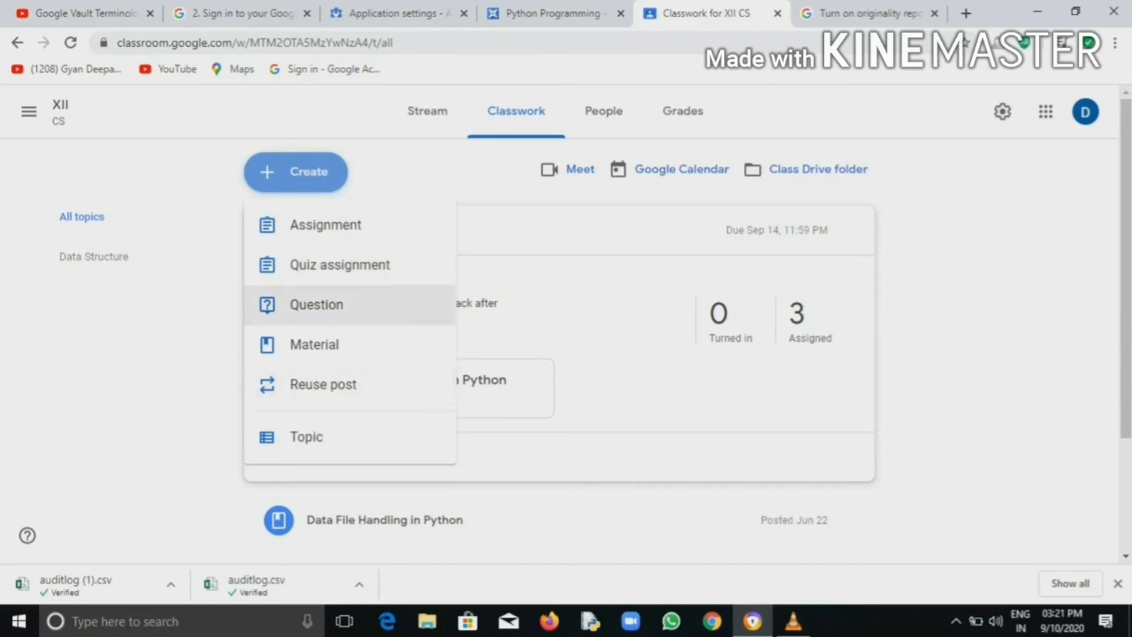
pyautogui.click(340, 264)
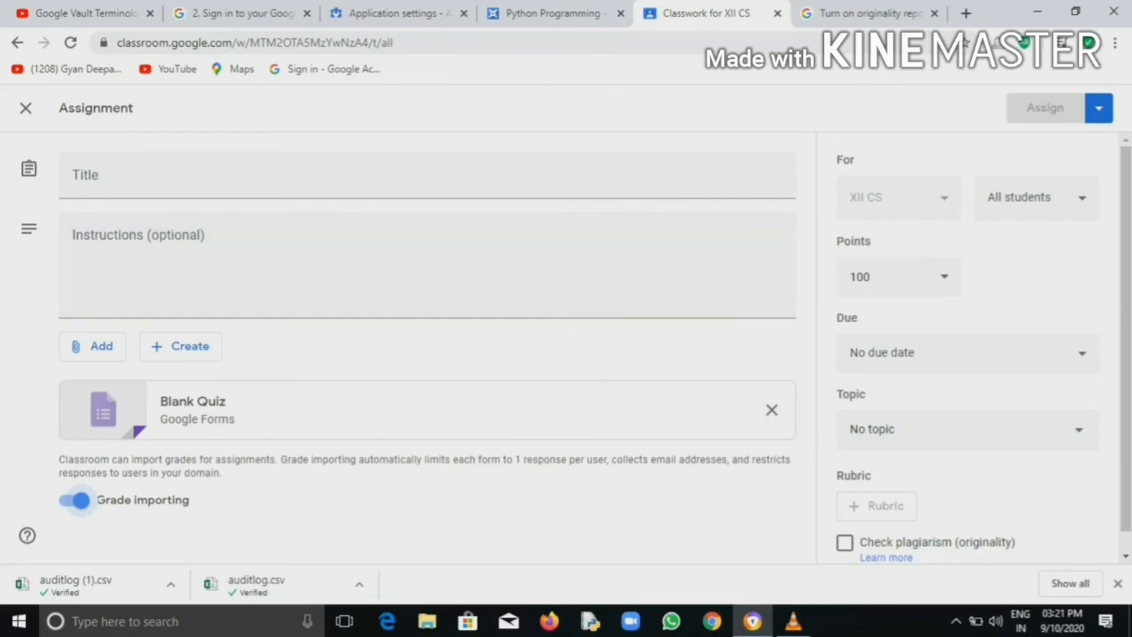
pyautogui.click(425, 175)
pyautogui.write('Te')
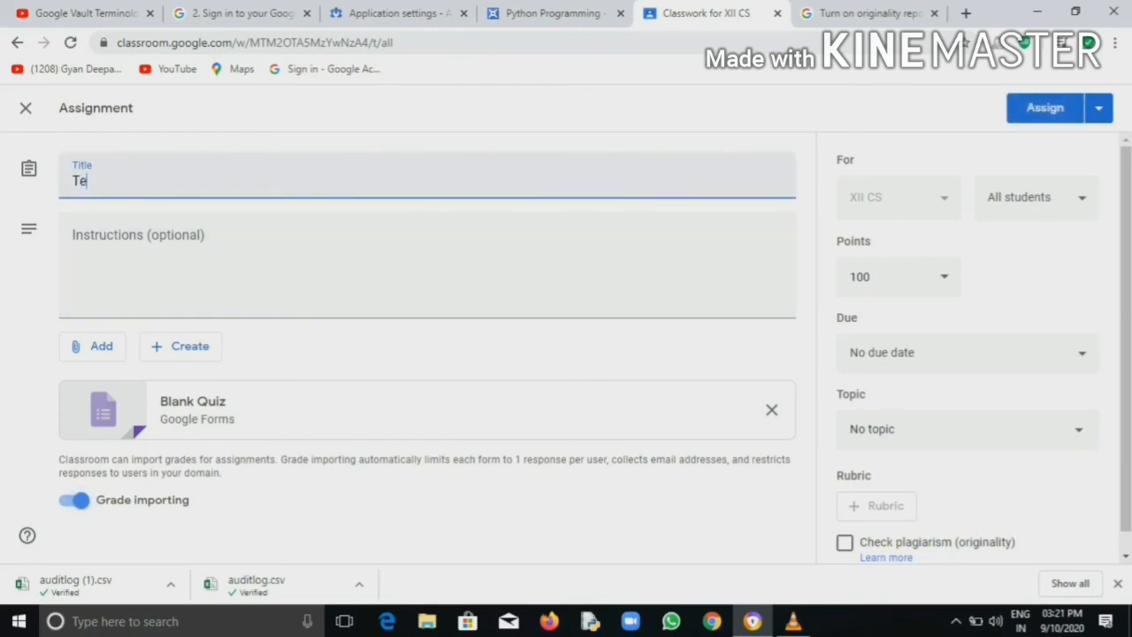
pyautogui.write('rm End Examina')
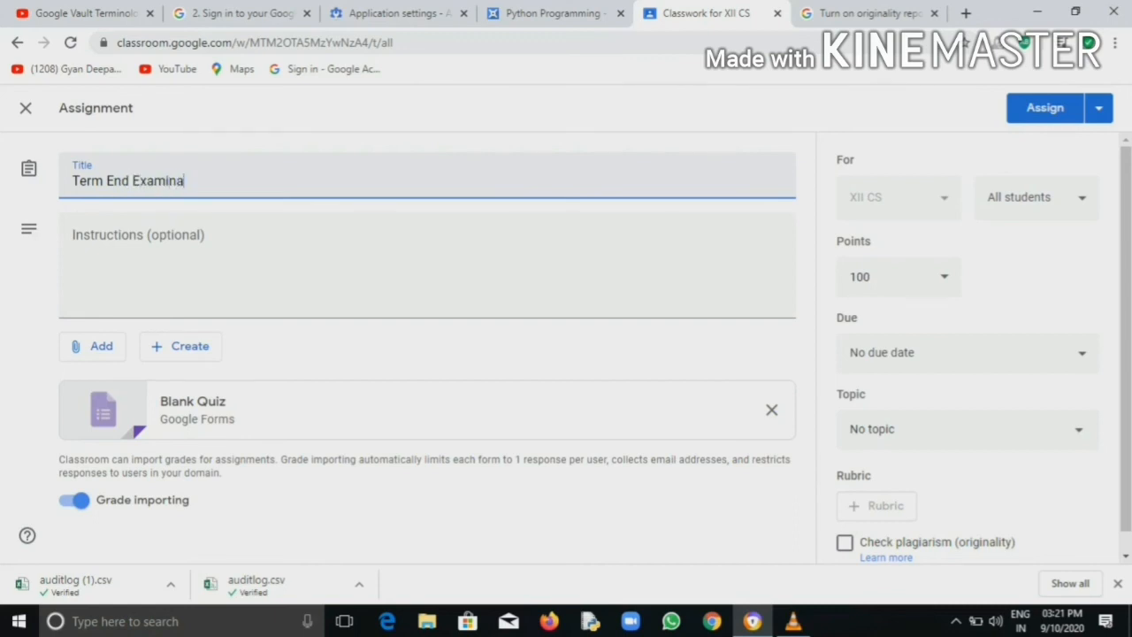
pyautogui.write('tion 2020')
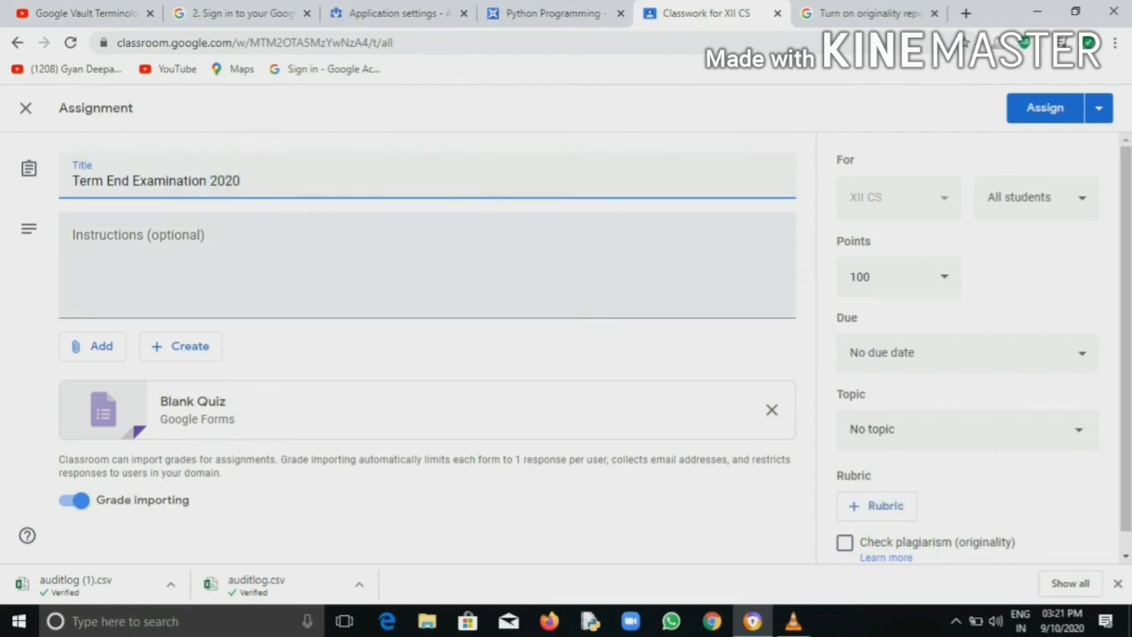
# Enter "All questions are compulsory." as the assignment's instructions
pyautogui.click(424, 264)
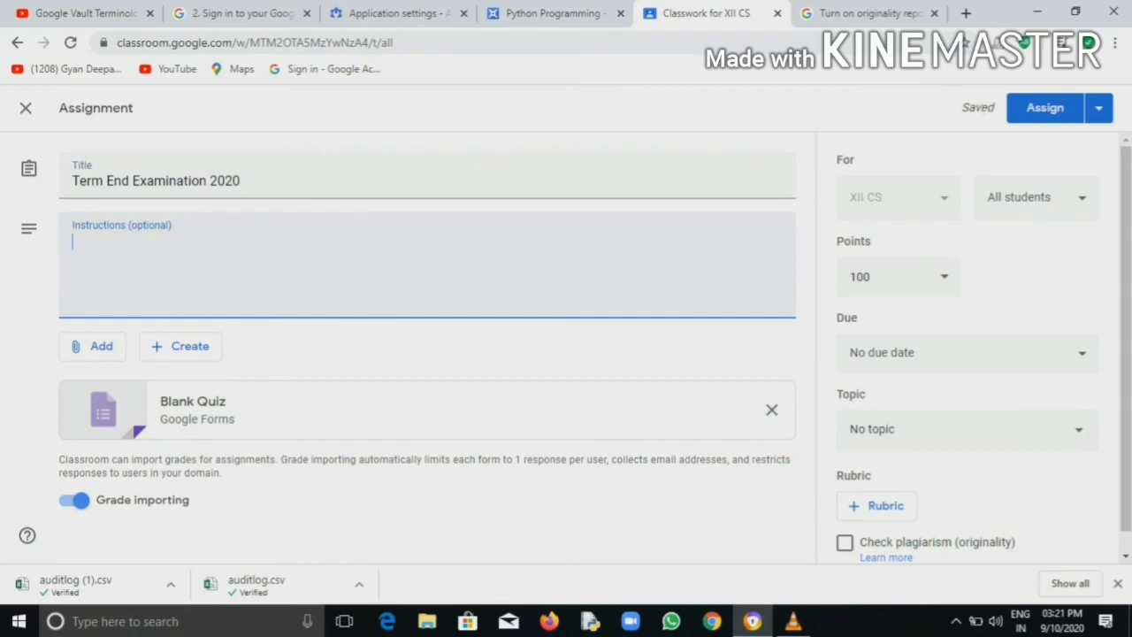
pyautogui.write('All question')
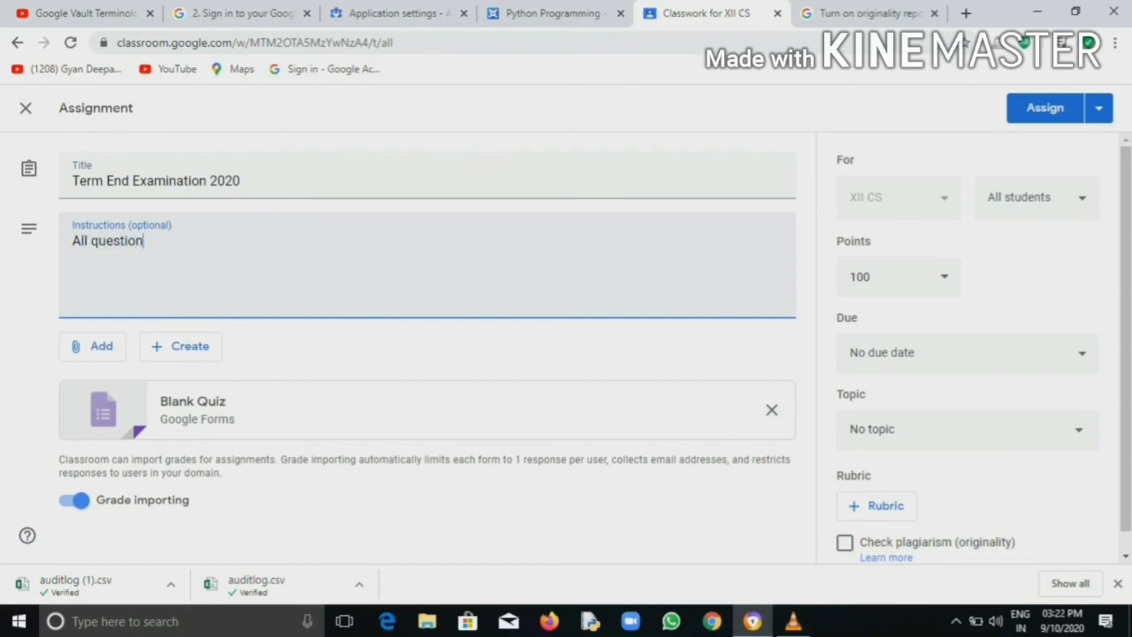
pyautogui.write('s are compulso')
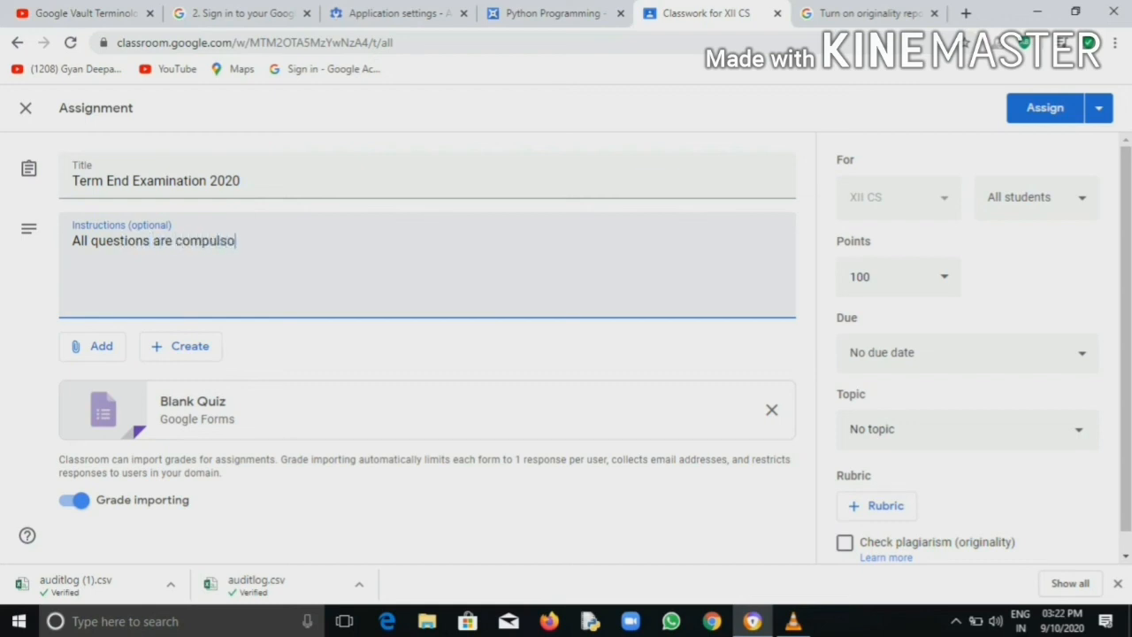
pyautogui.write('ry.')
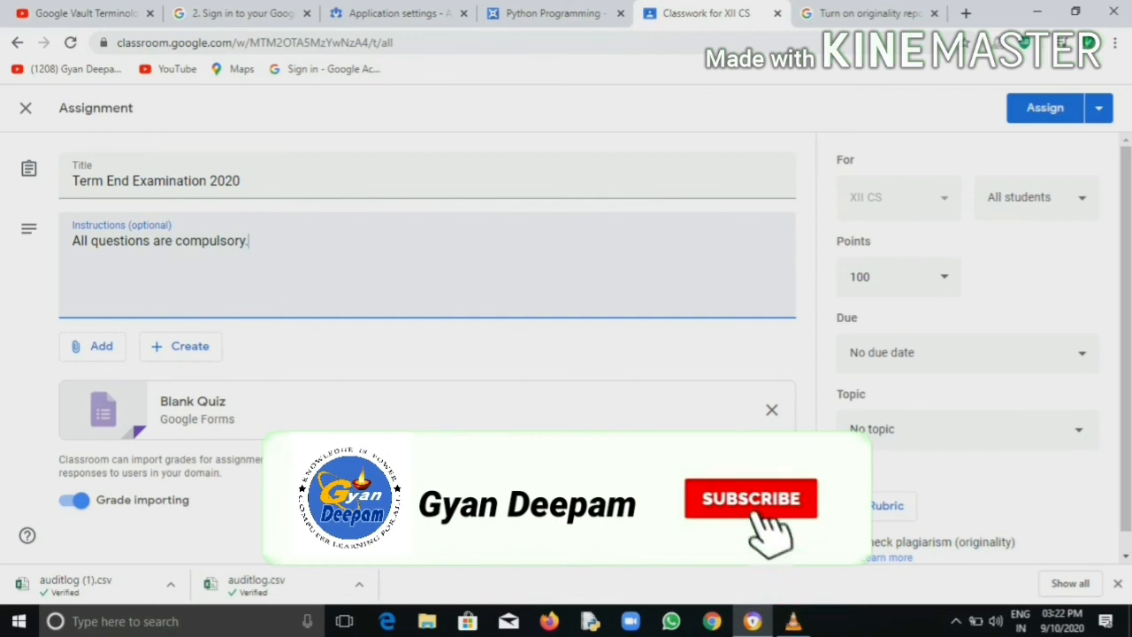
# Insert the greeting "Dear students," above the existing instruction, followed by an empty line
pyautogui.press('Home')
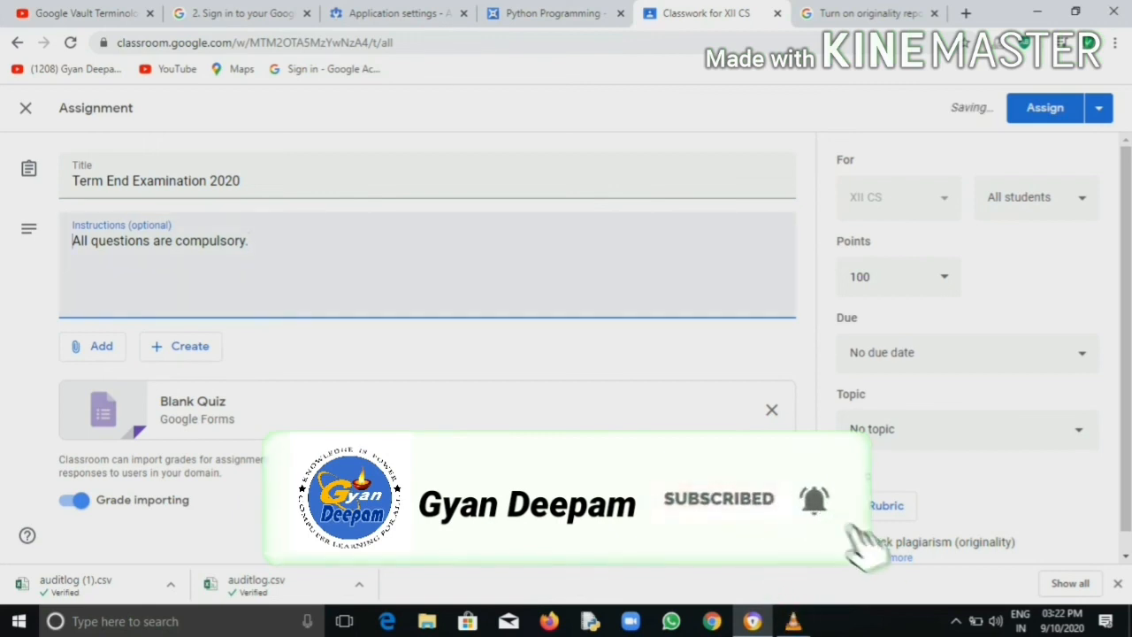
pyautogui.press('Return')
pyautogui.press('Up')
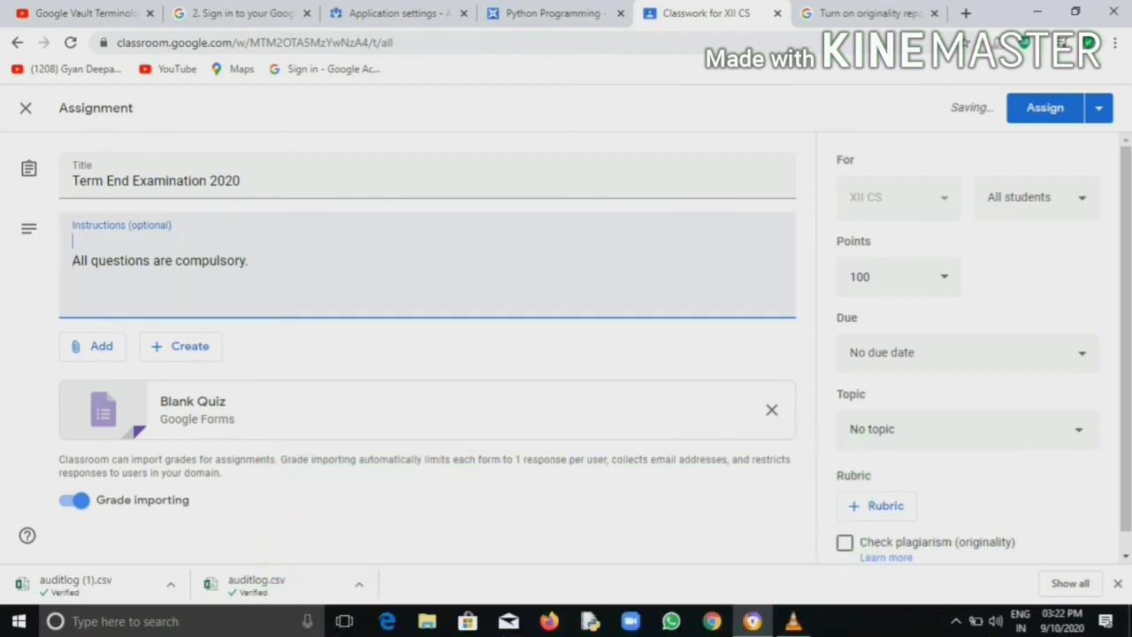
pyautogui.write('Dear stude')
pyautogui.write('nt')
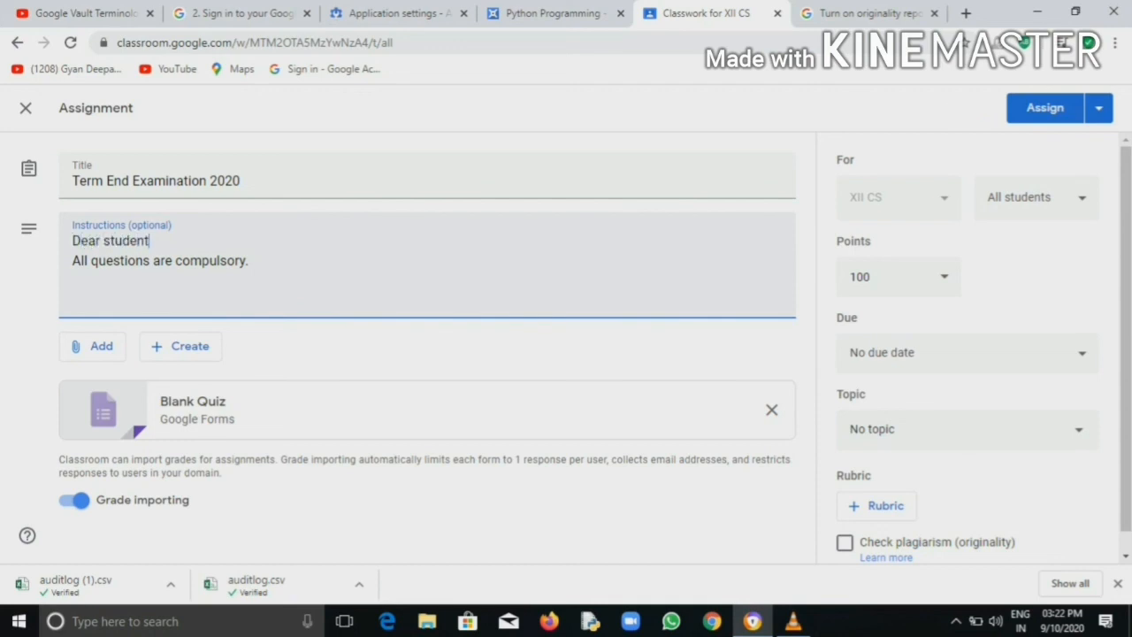
pyautogui.write('s,')
pyautogui.press('Return')
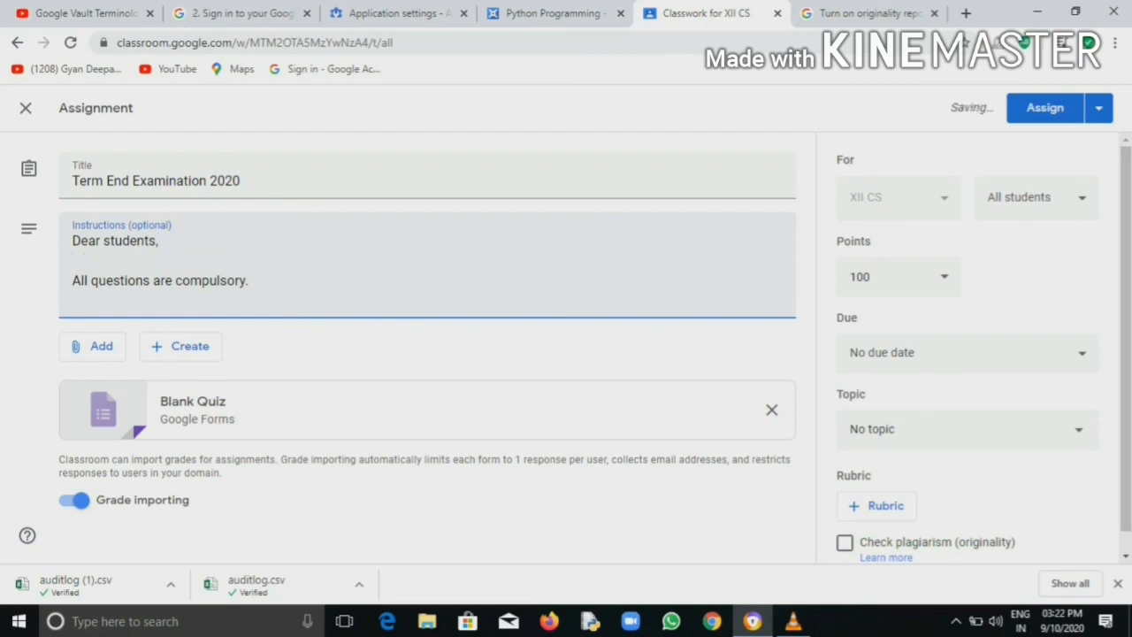
# Add "Welcome to online examination." below the greeting and put an asterisk before "All questions are compulsory."
pyautogui.write('Welcome to')
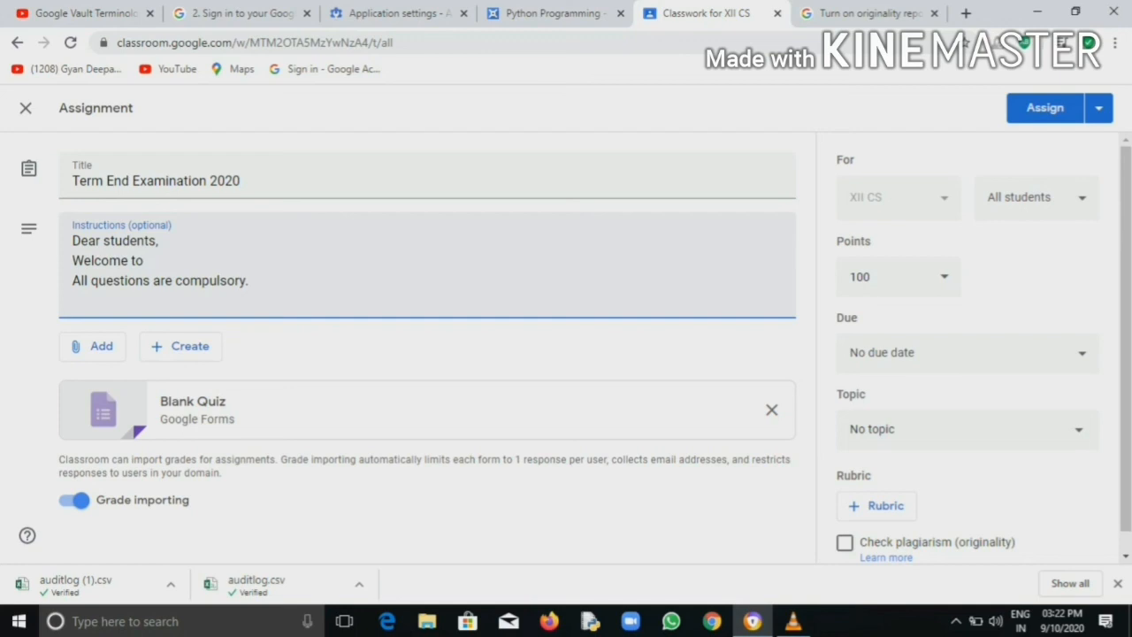
pyautogui.write(' online examinatio')
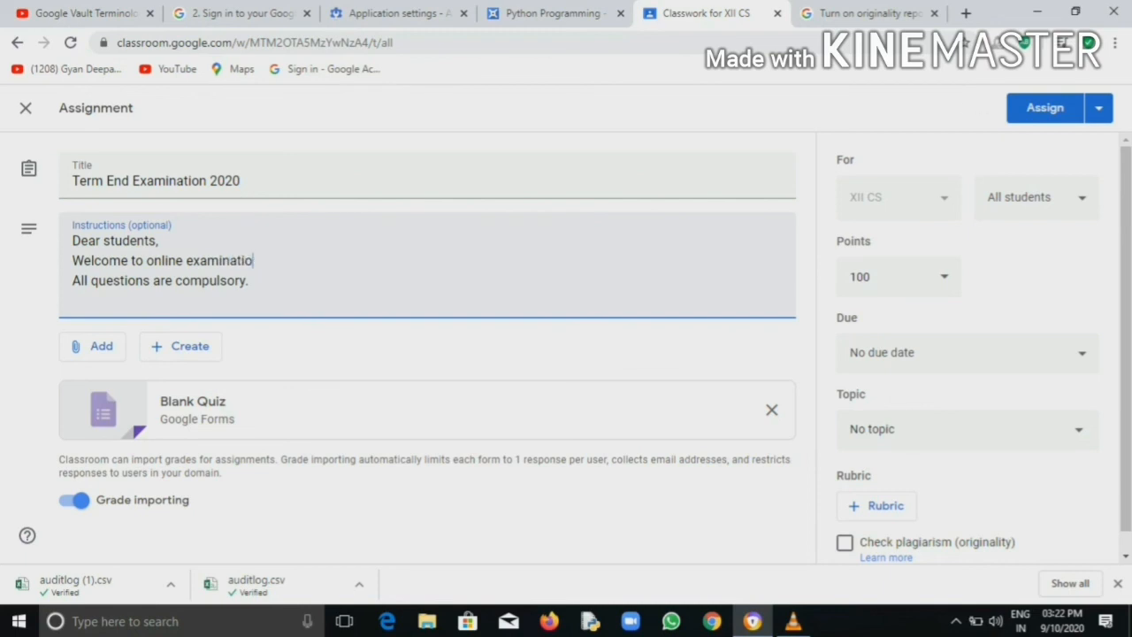
pyautogui.write('n,')
pyautogui.press('BackSpace')
pyautogui.write('.')
pyautogui.press('Right')
pyautogui.write('*')
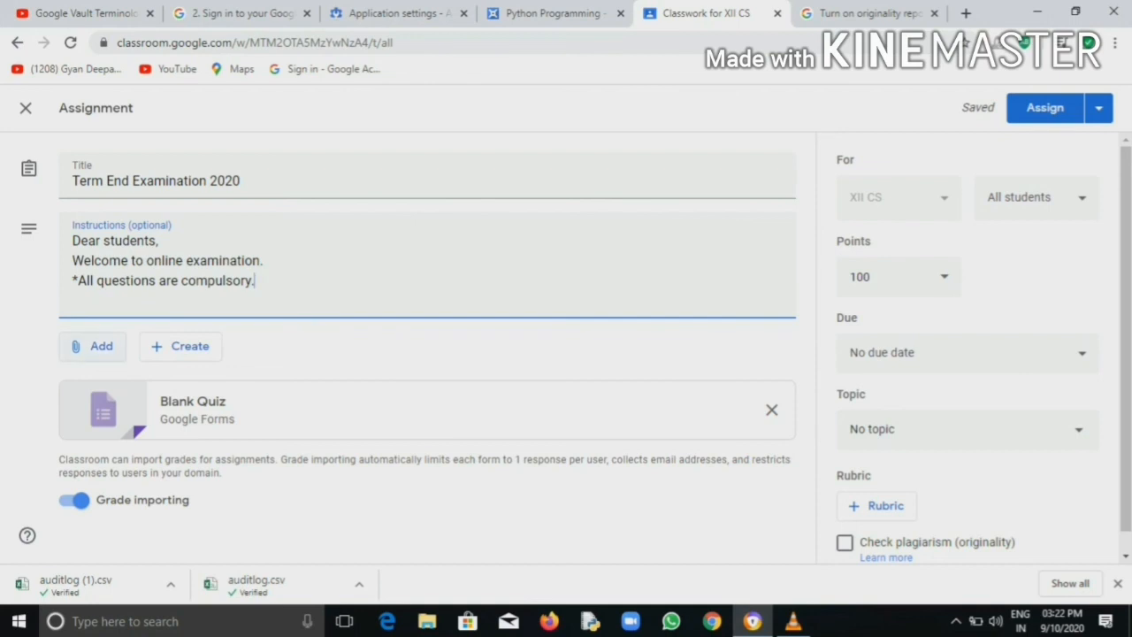
# Search YouTube for "quiz time gyandeepam" and attach the video "Quiz Time | Time for Quiz" to the assignment
pyautogui.click(93, 346)
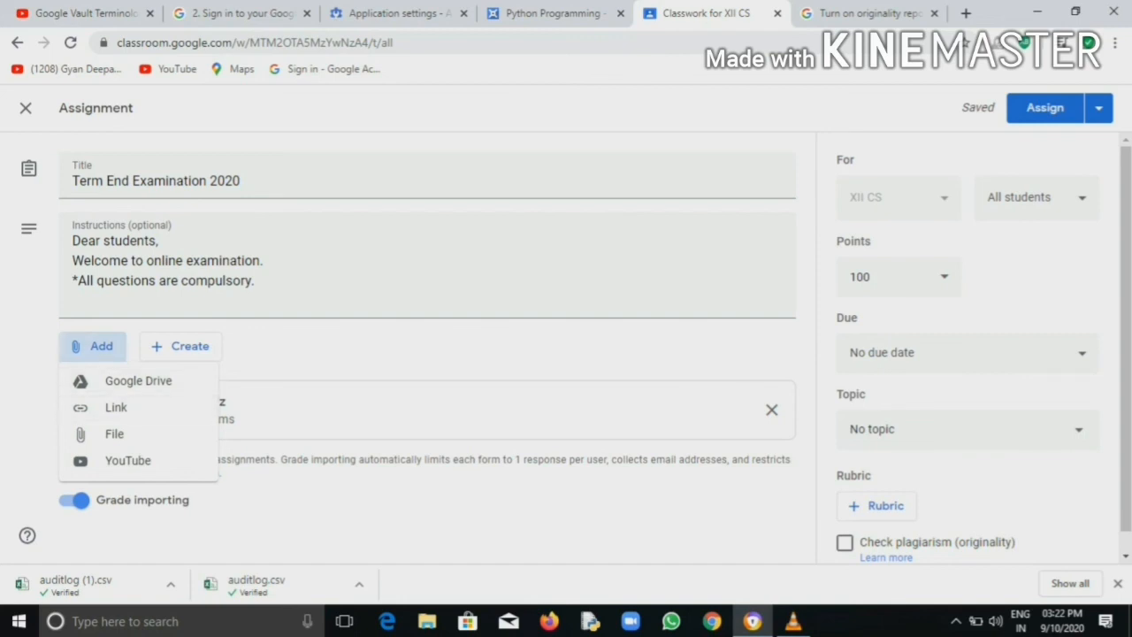
pyautogui.click(127, 460)
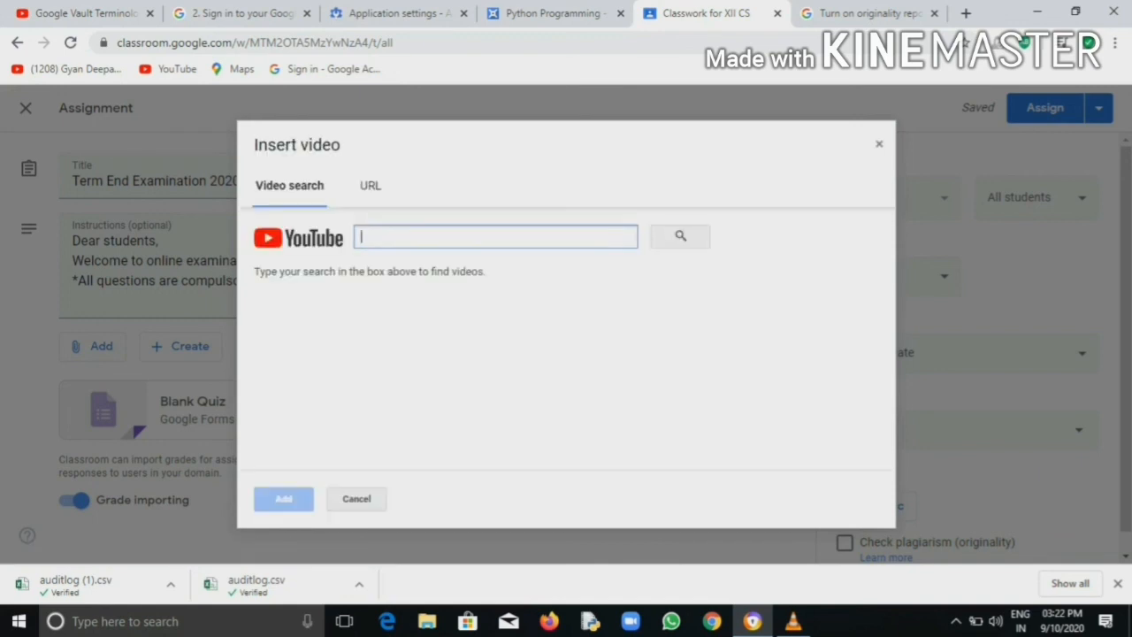
pyautogui.write('quiz time')
pyautogui.click(680, 236)
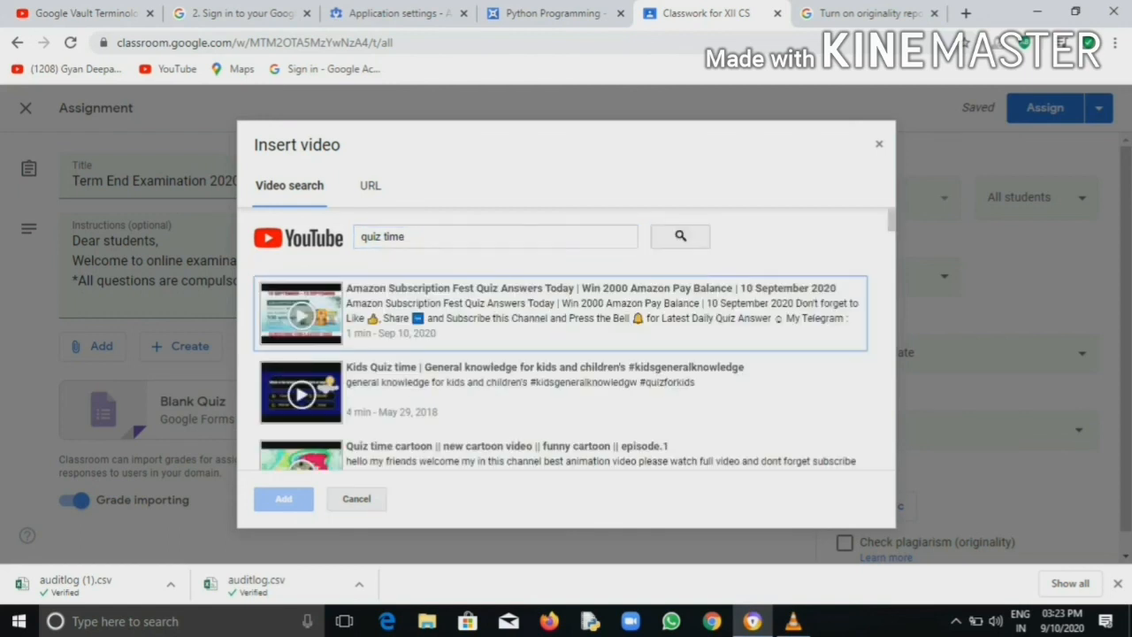
pyautogui.click(442, 236)
pyautogui.write('gyan')
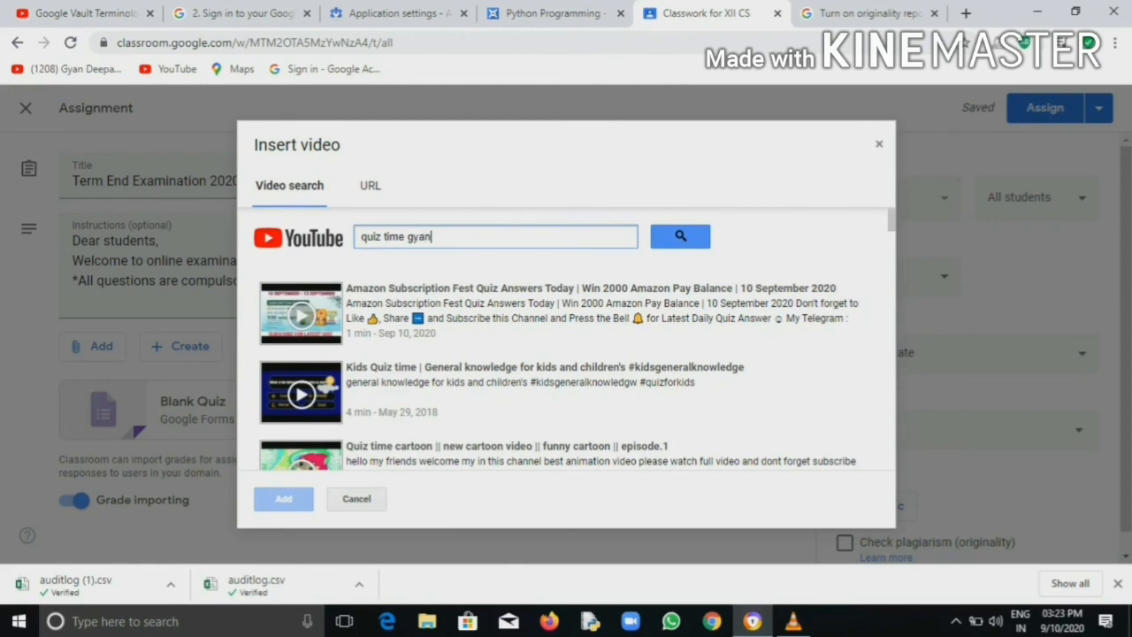
pyautogui.write('deepam')
pyautogui.press('Return')
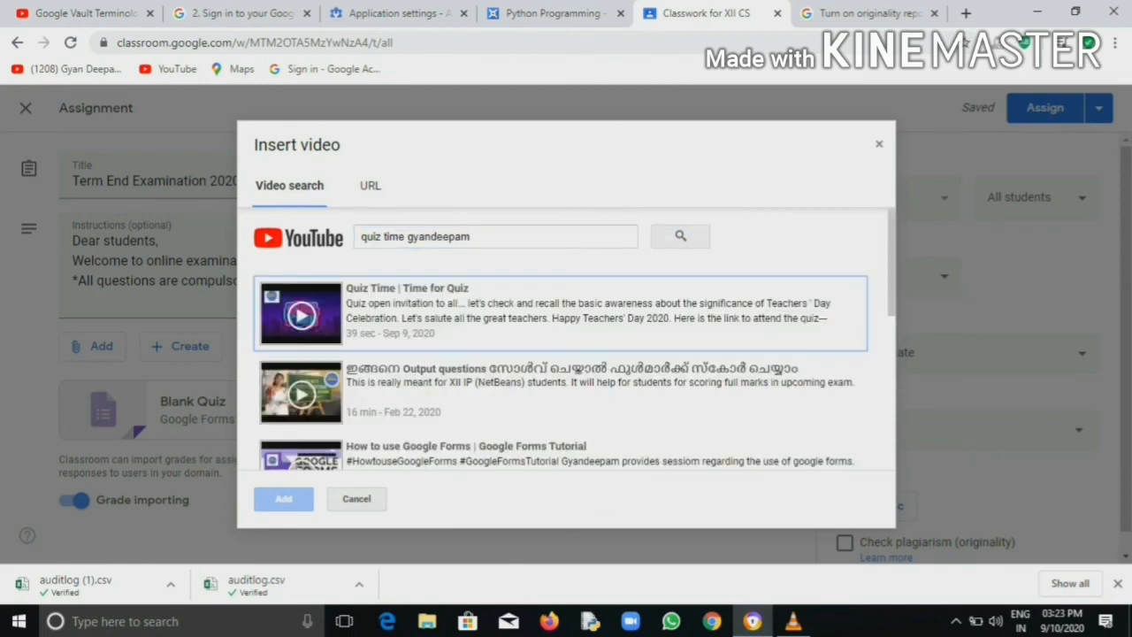
pyautogui.click(561, 313)
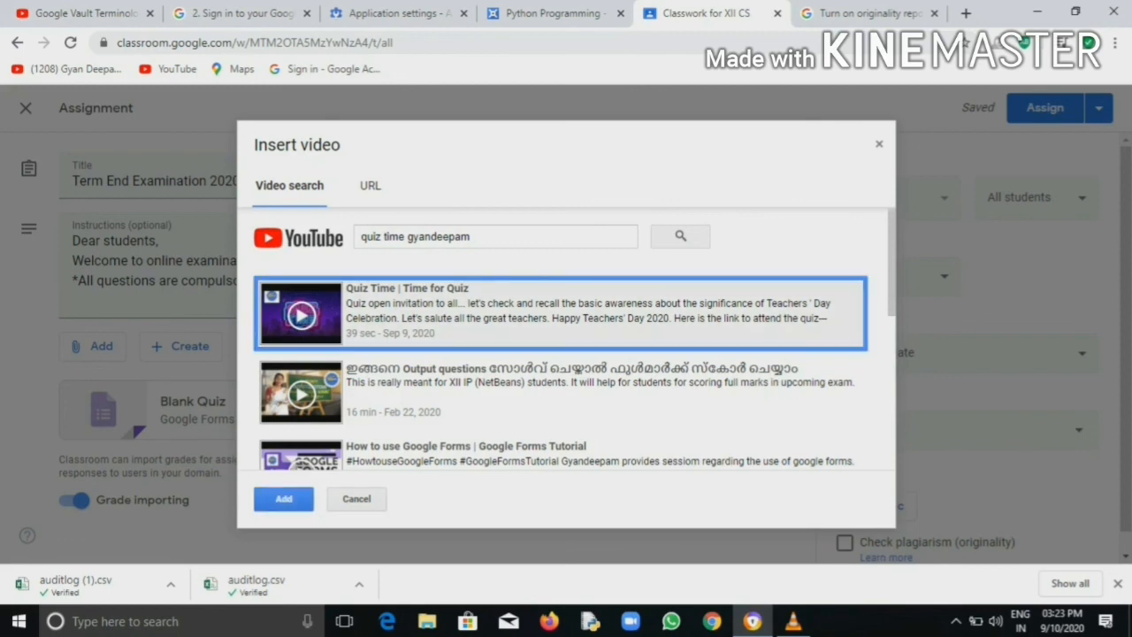
pyautogui.click(283, 498)
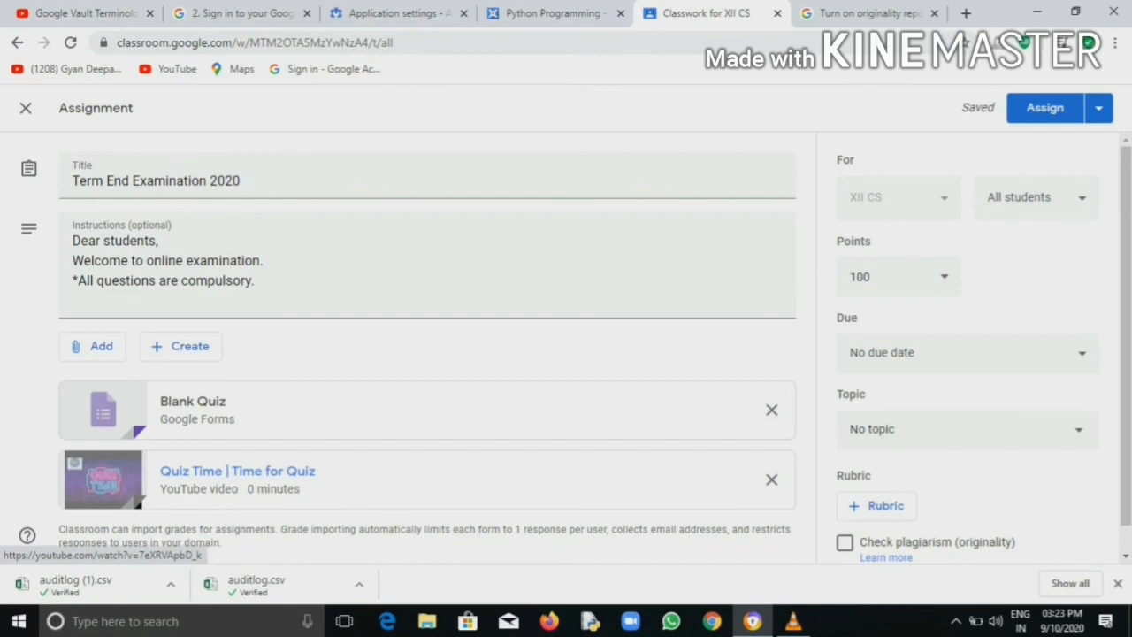
pyautogui.click(237, 471)
pyautogui.click(93, 345)
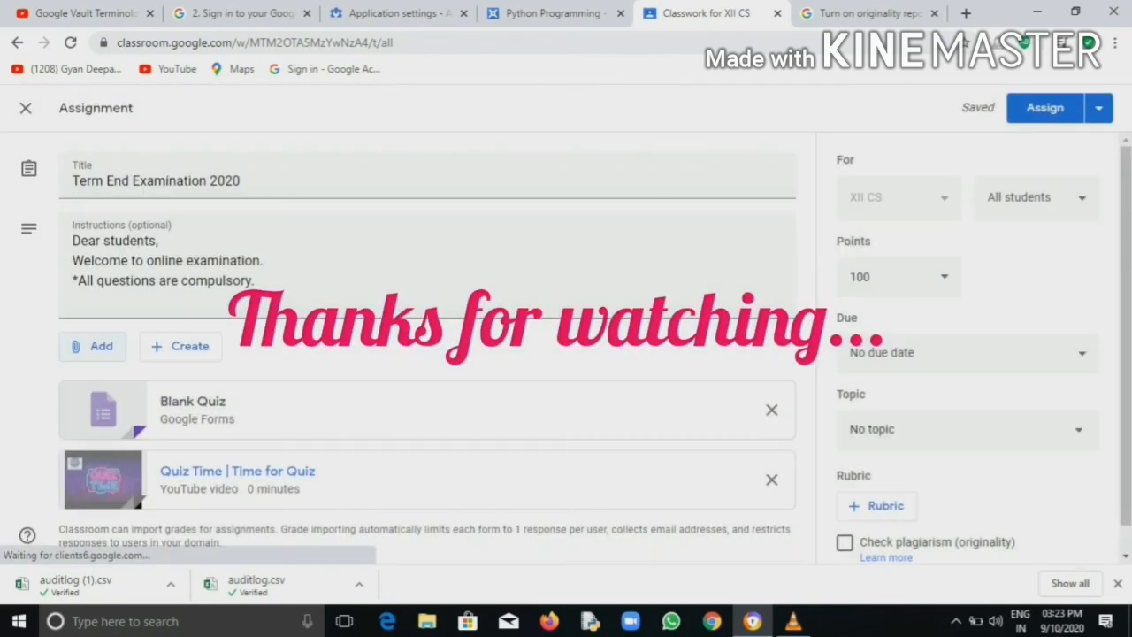
pyautogui.click(93, 345)
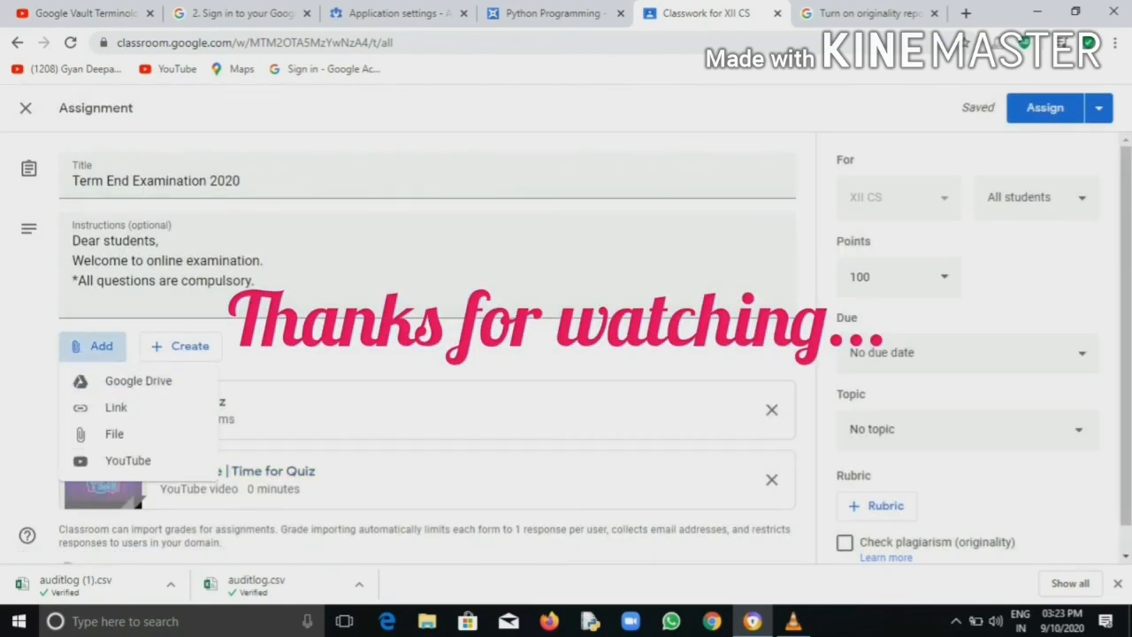